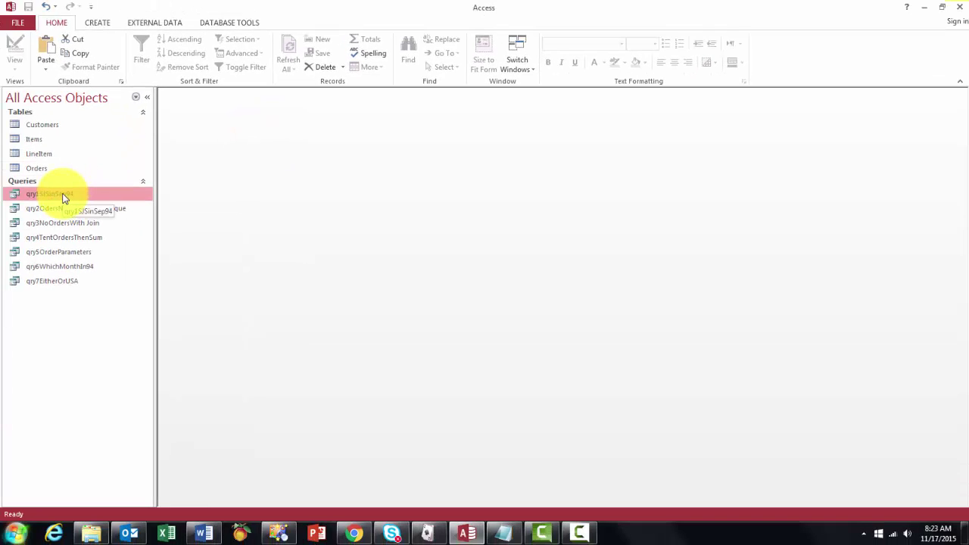
Open qry1SJSinSep94, switch it to Design view and highlight its Sales Rep criterion.
{"action": "double_click", "coordinate": [63, 196]}
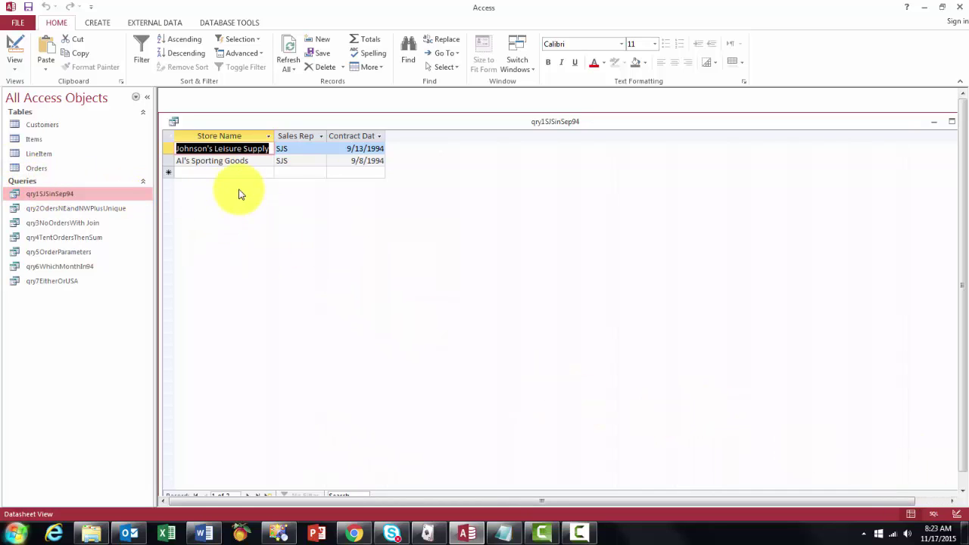
{"action": "left_click", "coordinate": [16, 67]}
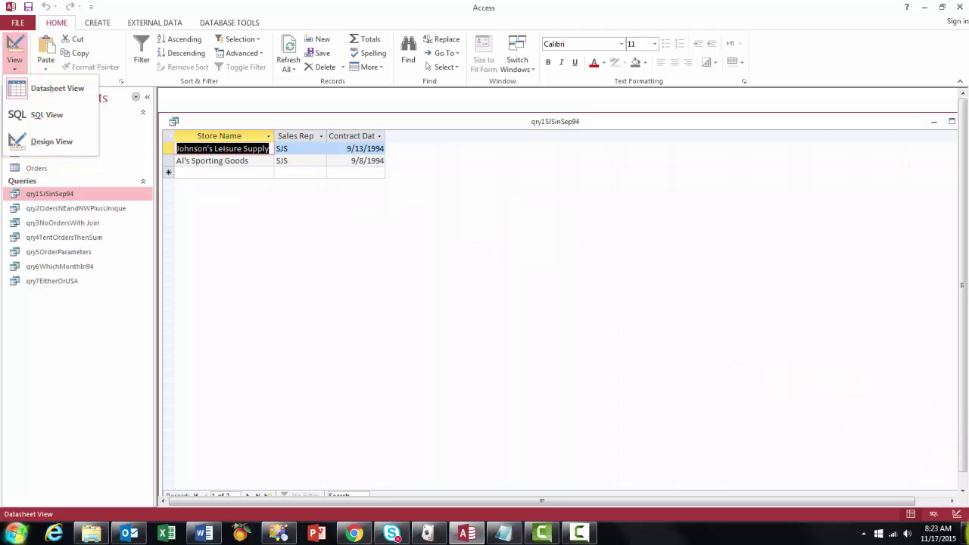
{"action": "left_click", "coordinate": [959, 517]}
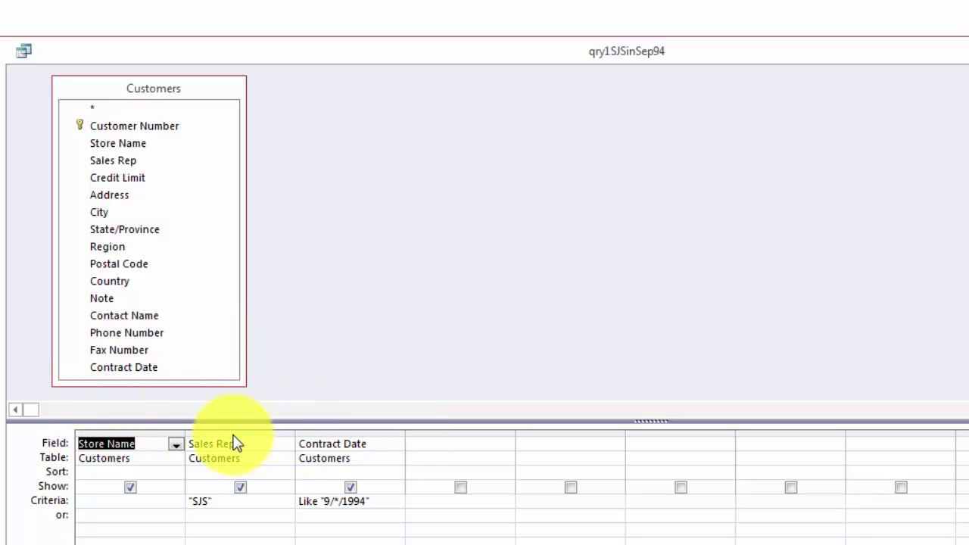
{"action": "left_click_drag", "start_coordinate": [224, 506], "coordinate": [187, 503]}
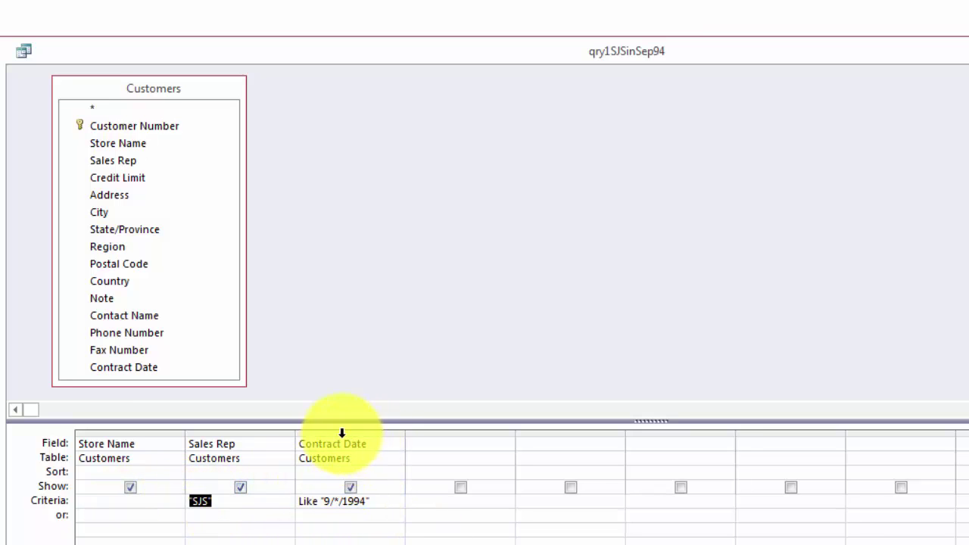
View the Contract Date criterion enlarged in the Zoom window and close the window again.
{"action": "right_click", "coordinate": [384, 498]}
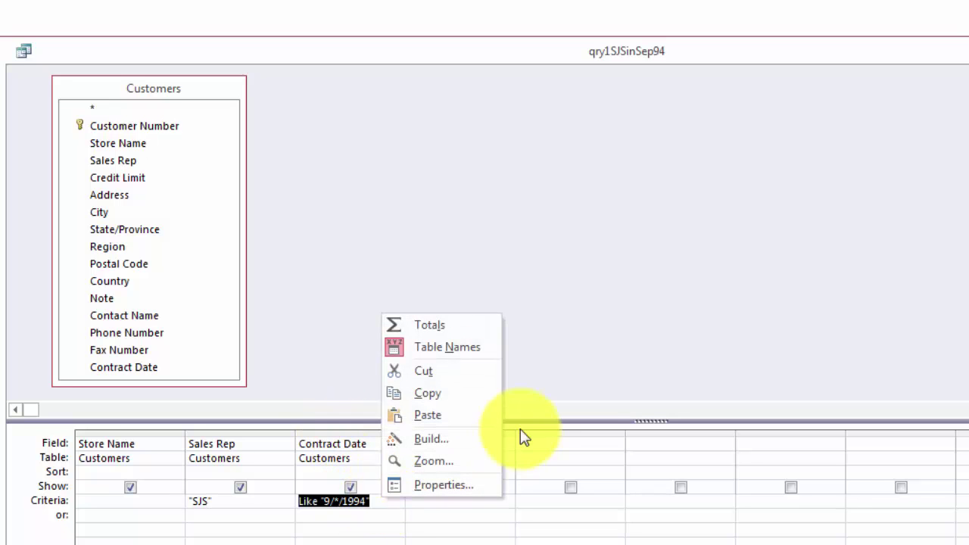
{"action": "left_click", "coordinate": [445, 462]}
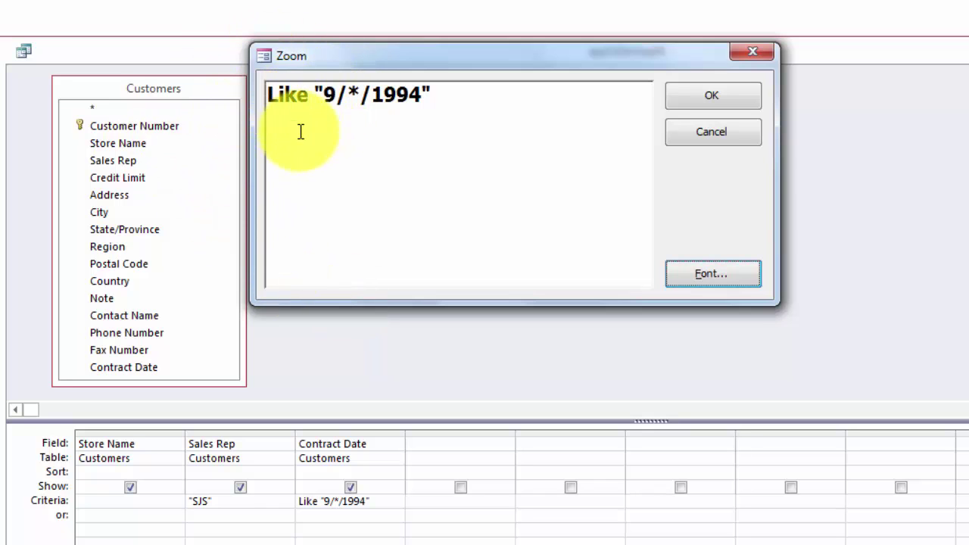
{"action": "left_click", "coordinate": [359, 90]}
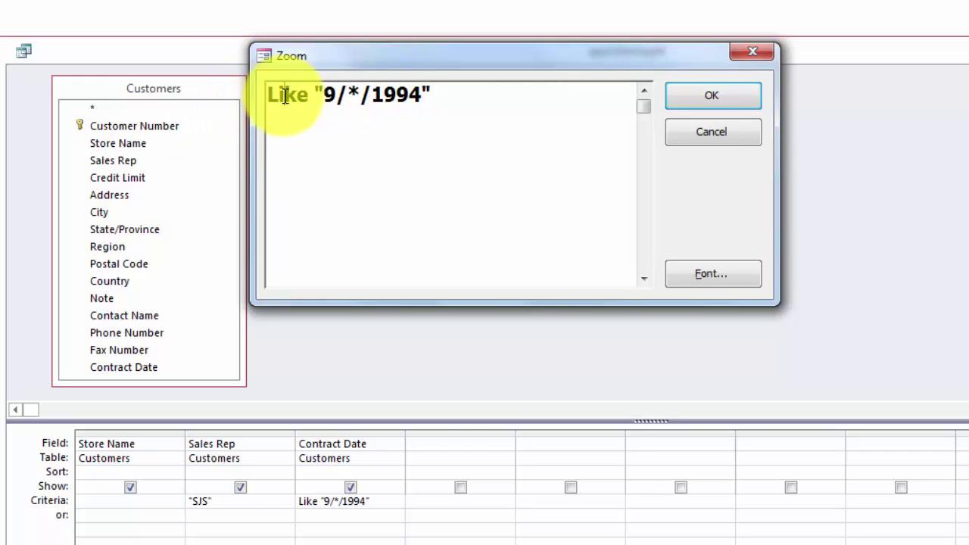
{"action": "left_click", "coordinate": [705, 97]}
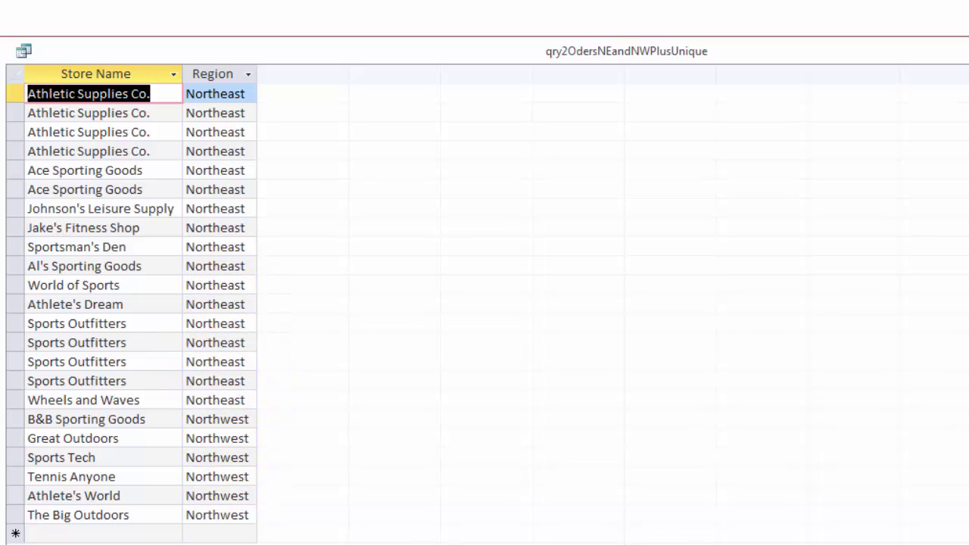
Show qry2OdersNEandNWPlusUnique in Design view, fit the Region column to its content and view its criterion in the Zoom window.
{"action": "key", "text": "ctrl+period"}
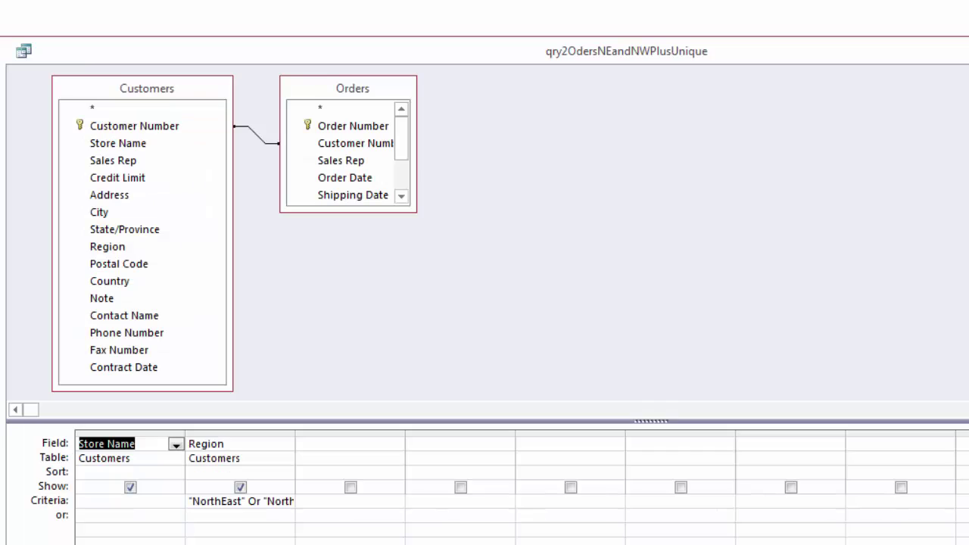
{"action": "double_click", "coordinate": [293, 432]}
{"action": "left_click", "coordinate": [288, 502]}
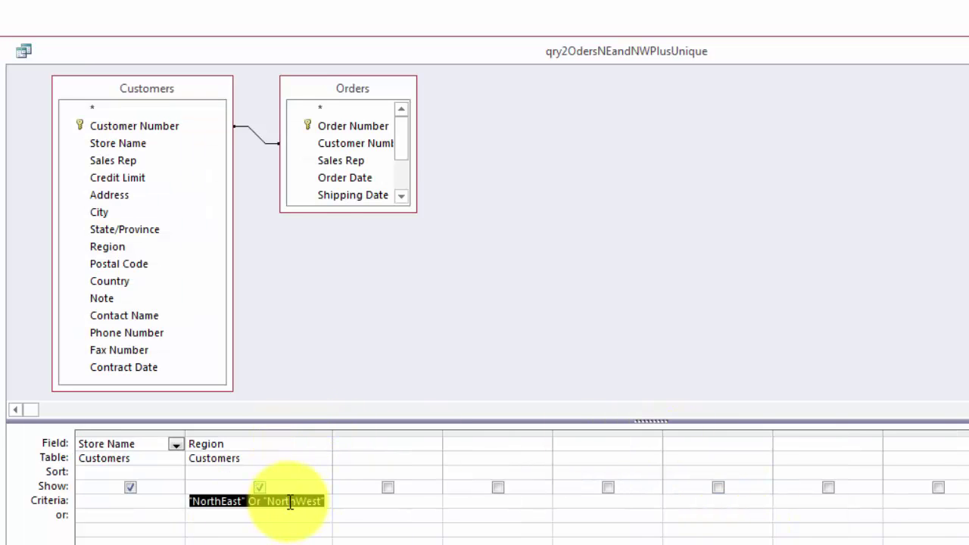
{"action": "right_click", "coordinate": [289, 501]}
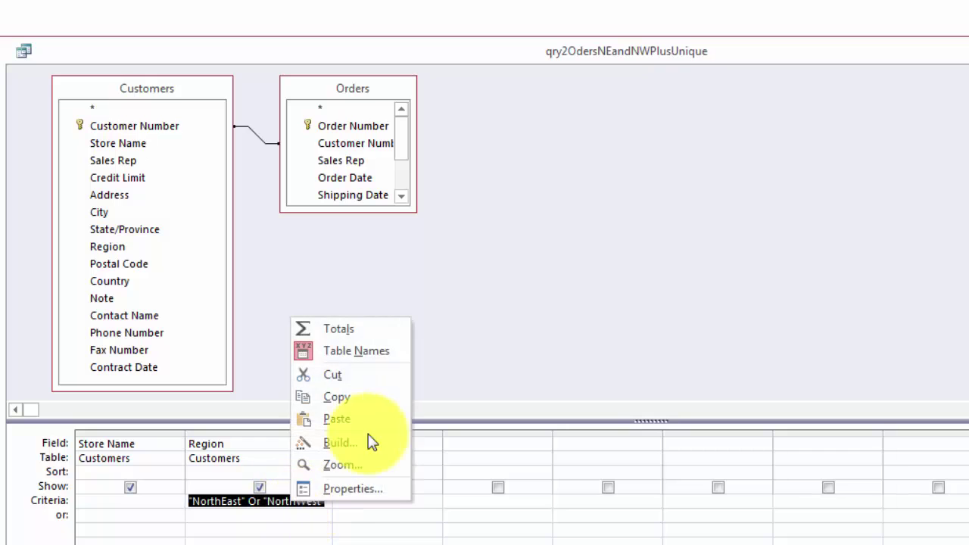
{"action": "left_click", "coordinate": [340, 463]}
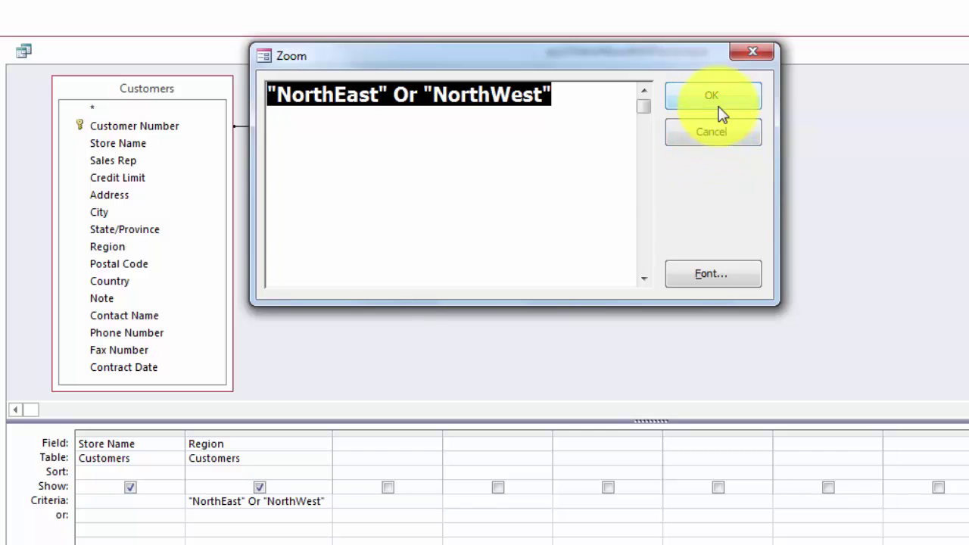
{"action": "left_click", "coordinate": [725, 134]}
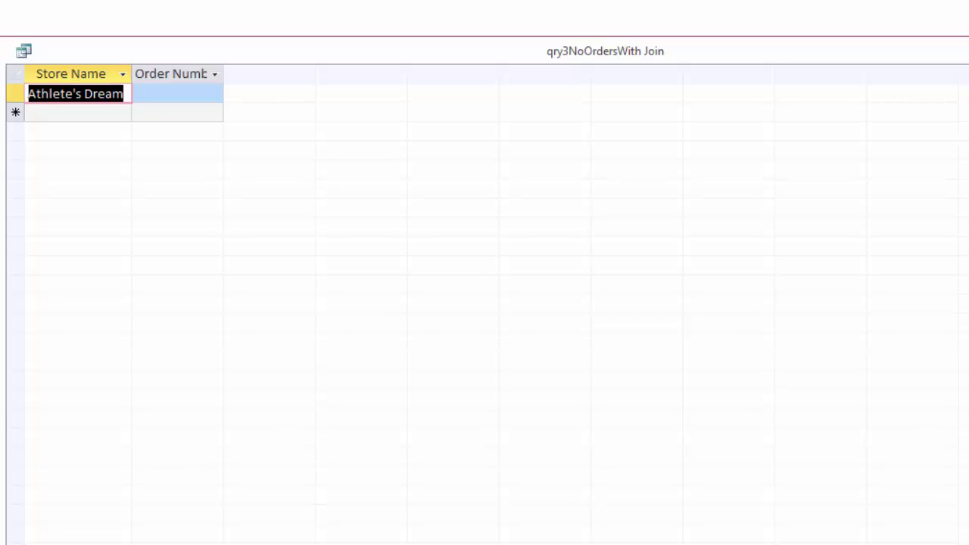
Show qry3NoOrdersWith Join in Design view and examine the Store Name and Order Number columns and the Order Number criterion.
{"action": "key", "text": "ctrl+period"}
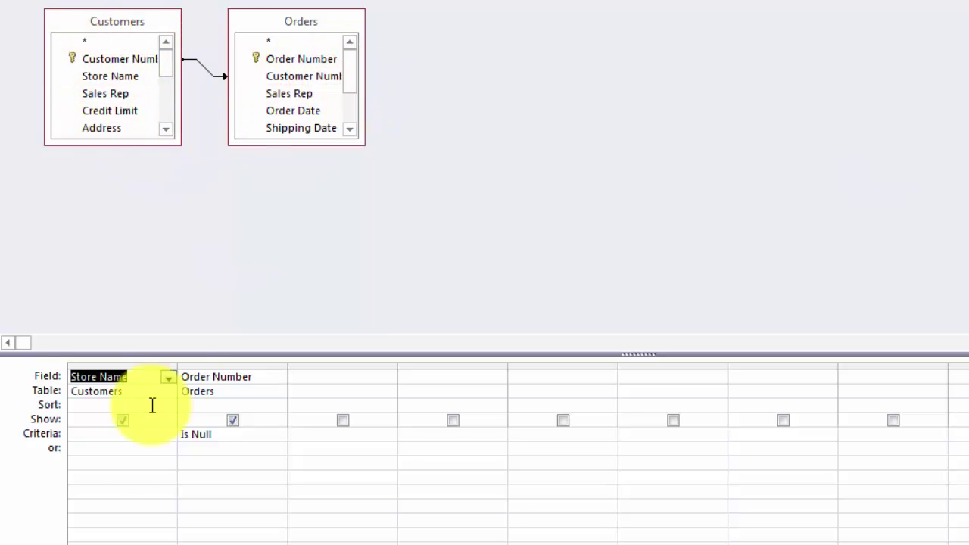
{"action": "left_click", "coordinate": [108, 365]}
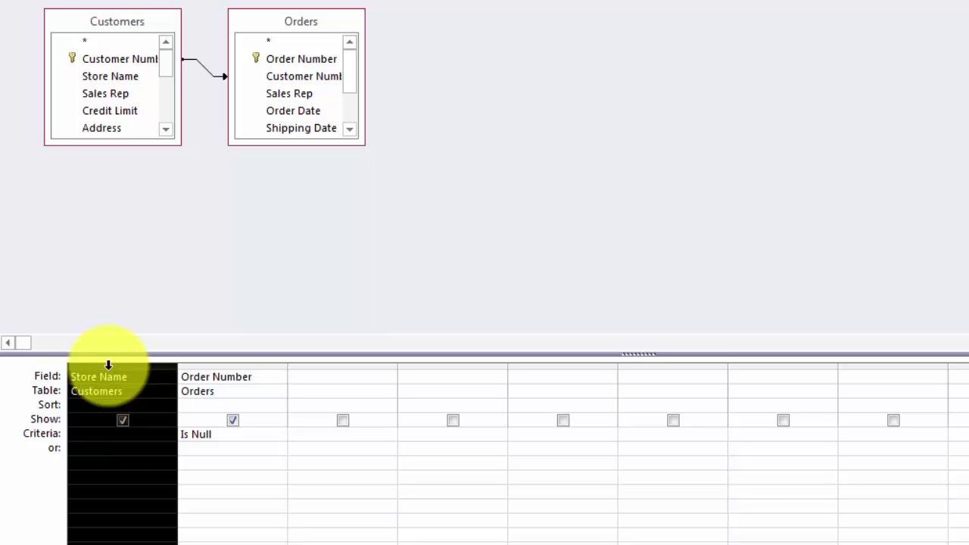
{"action": "left_click", "coordinate": [236, 365]}
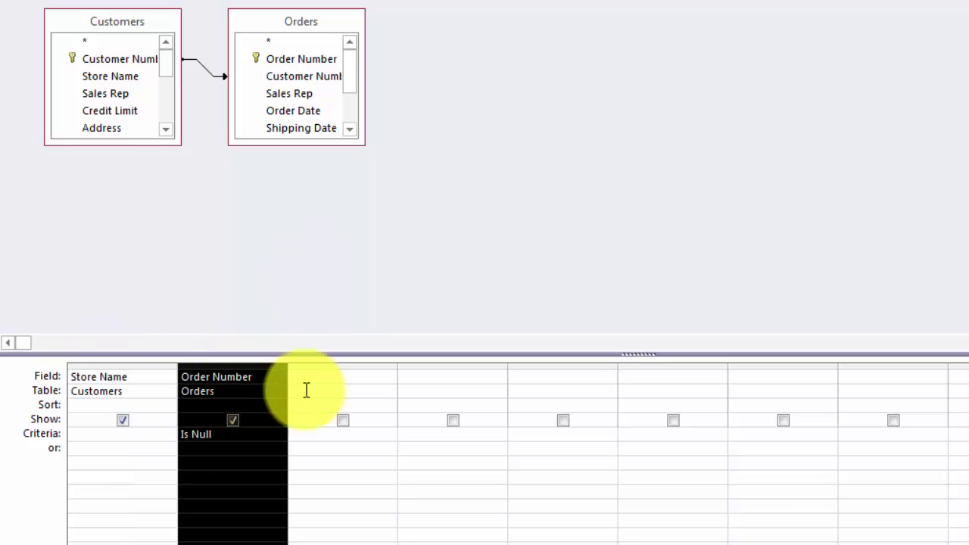
{"action": "double_click", "coordinate": [199, 434]}
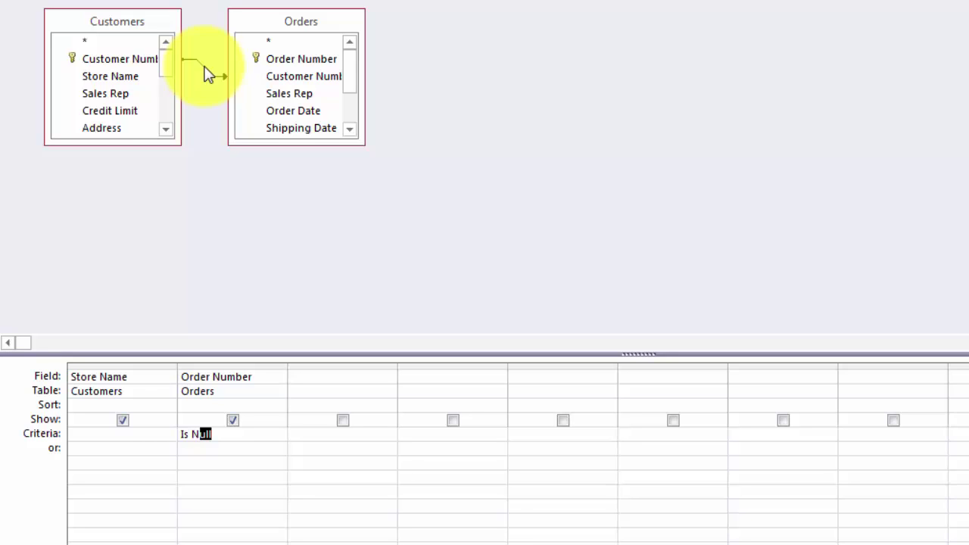
Go through the three join types between Customers and Orders and confirm the one including all records from Customers.
{"action": "right_click", "coordinate": [209, 73]}
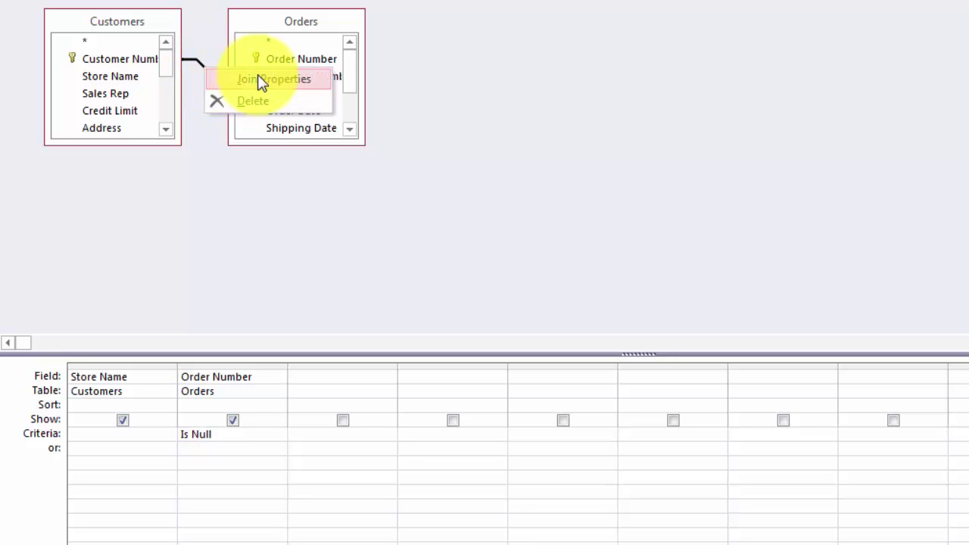
{"action": "left_click", "coordinate": [300, 79]}
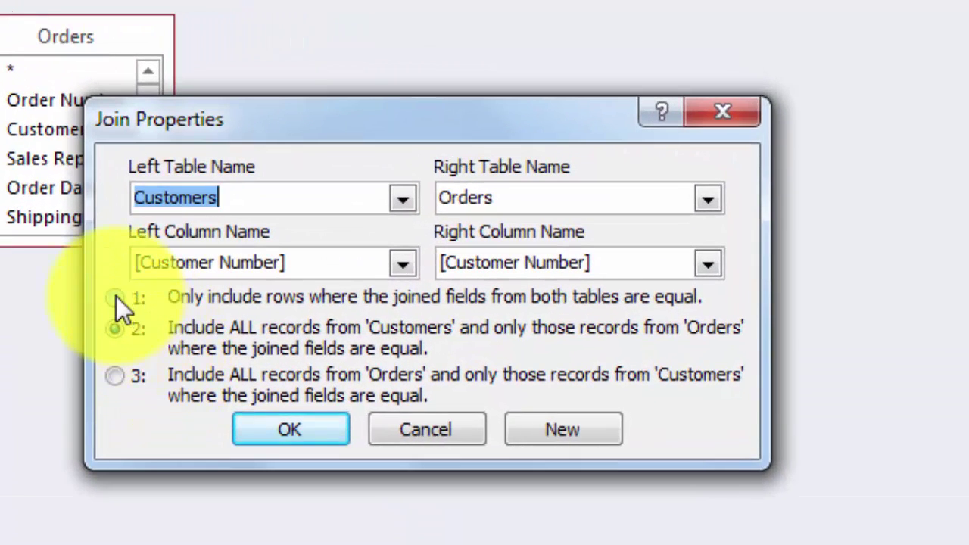
{"action": "left_click", "coordinate": [115, 296]}
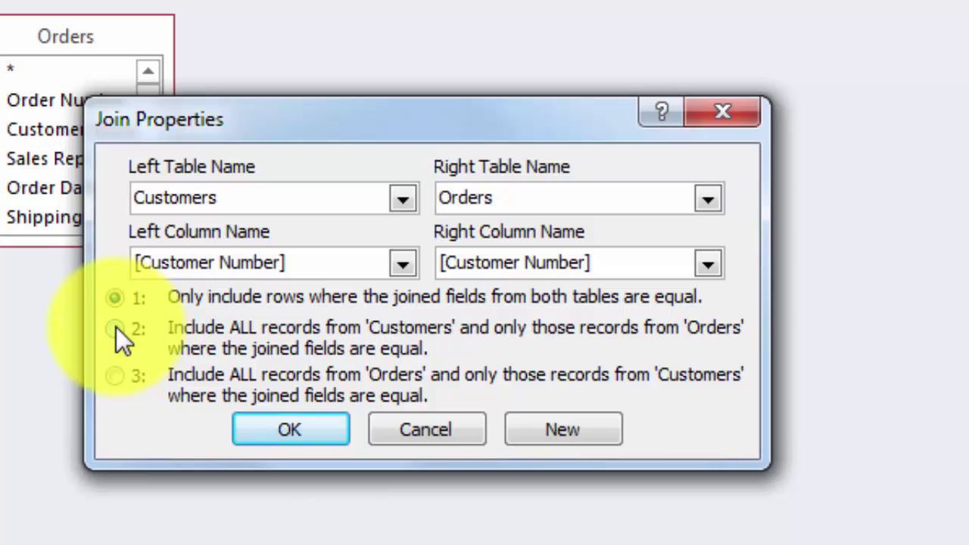
{"action": "left_click", "coordinate": [116, 327]}
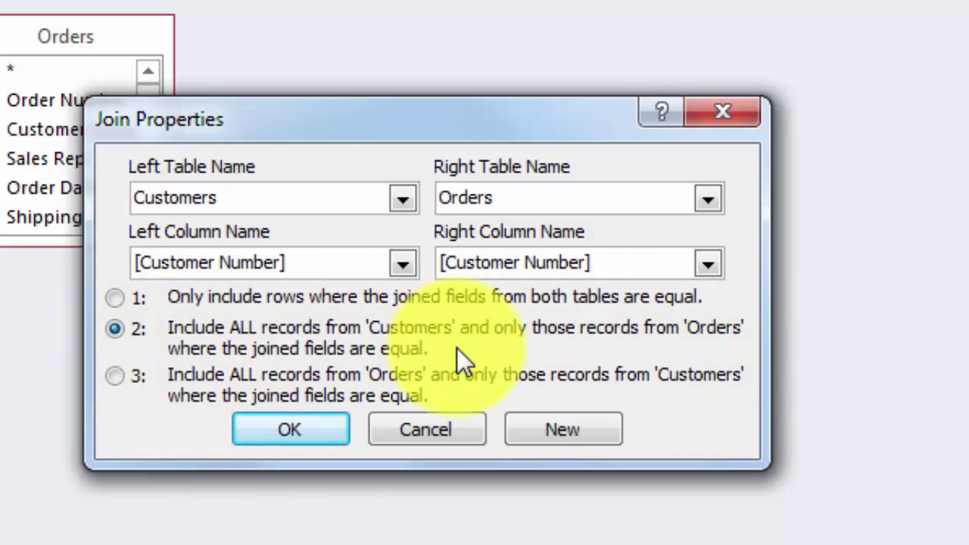
{"action": "left_click", "coordinate": [121, 376]}
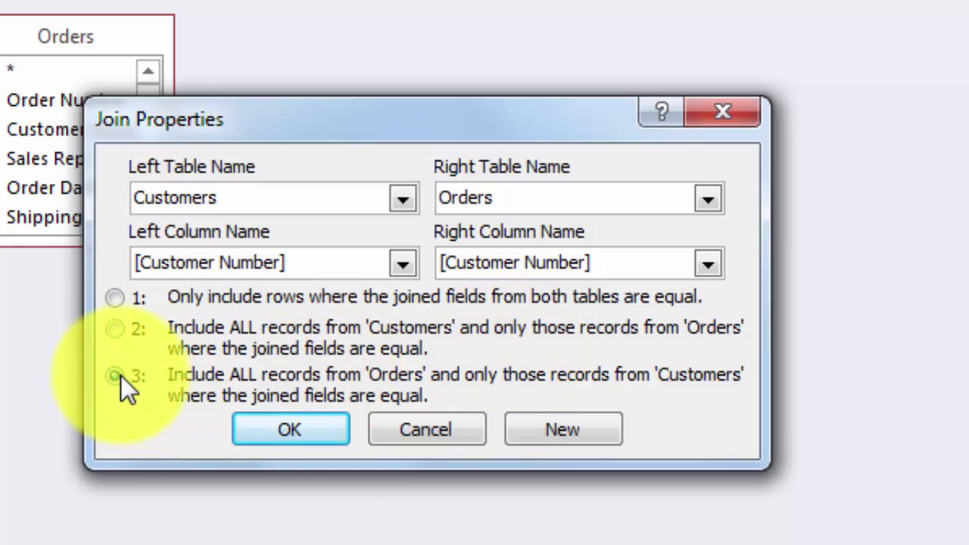
{"action": "left_click", "coordinate": [116, 329]}
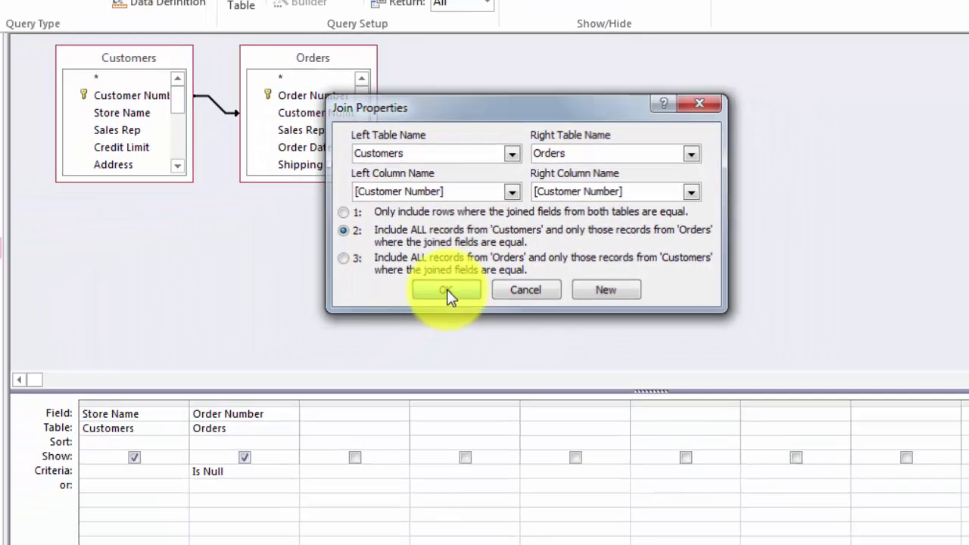
{"action": "left_click", "coordinate": [425, 309]}
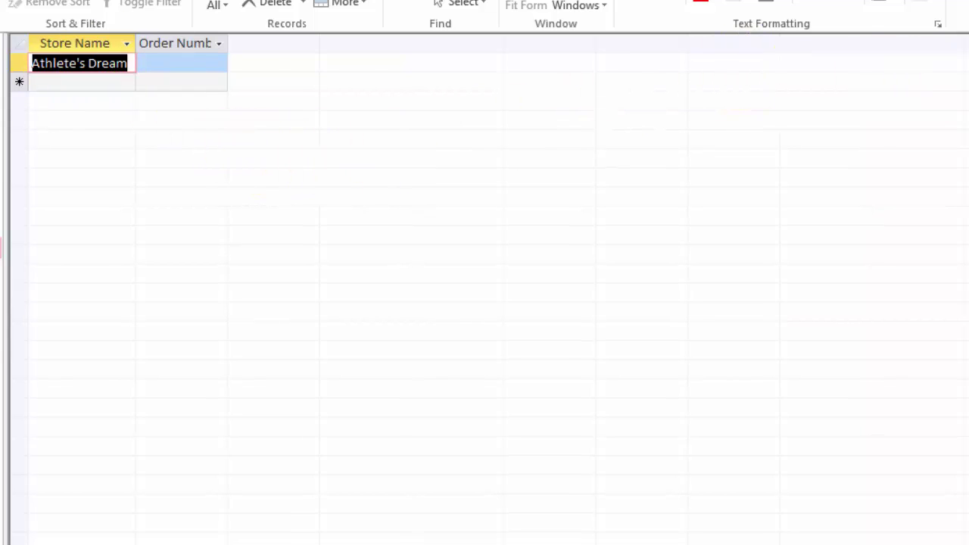
Close the join query and examine the Product Description and Quantity columns of qry4TentOrdersThenSum in Design view.
{"action": "key", "text": "ctrl+w"}
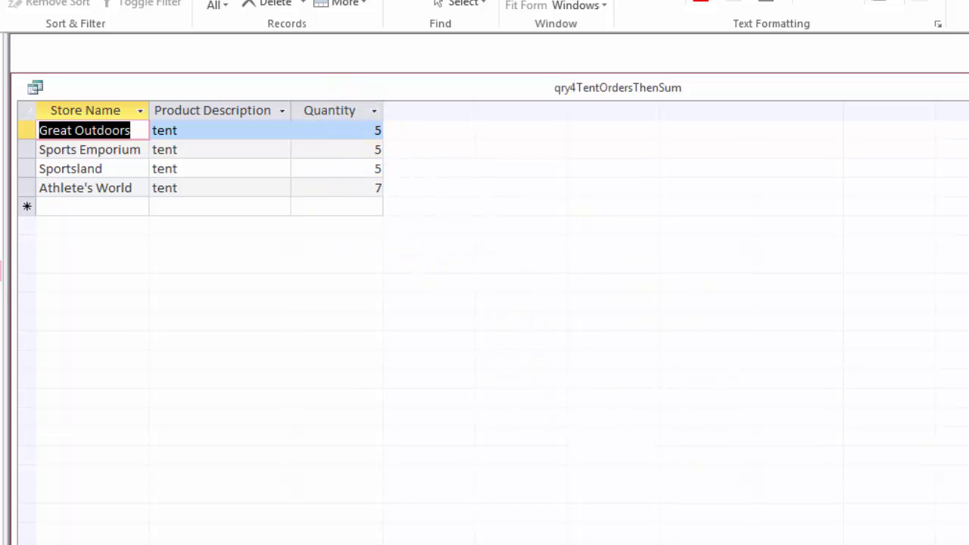
{"action": "left_click", "coordinate": [962, 539]}
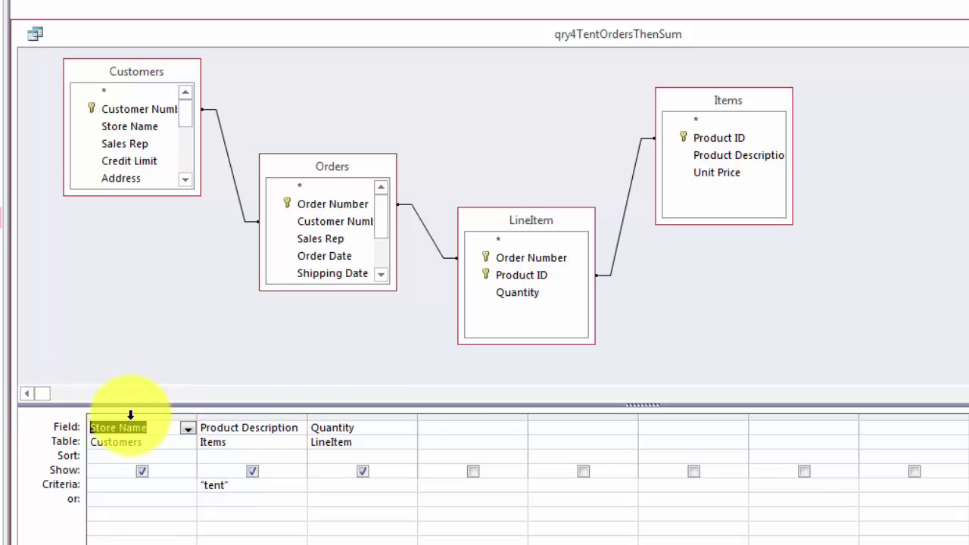
{"action": "left_click", "coordinate": [253, 415]}
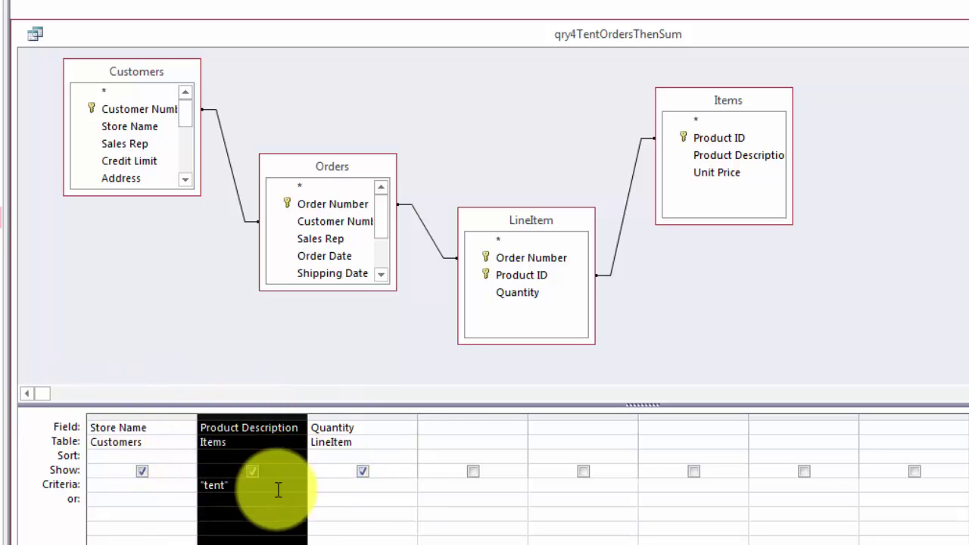
{"action": "left_click", "coordinate": [364, 415]}
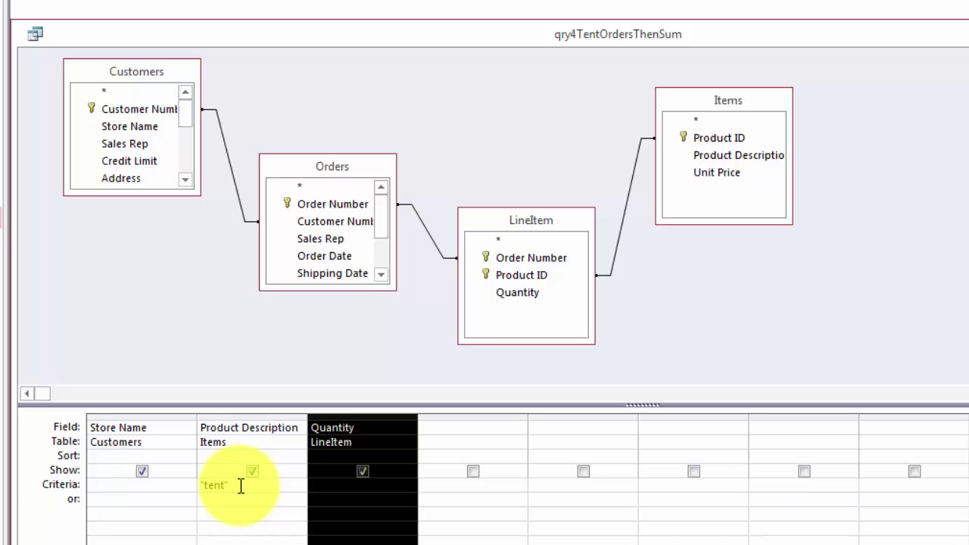
Replace the Product Description criterion with Like [which product] & "*" and run the query with te as the parameter value.
{"action": "left_click_drag", "start_coordinate": [239, 486], "coordinate": [199, 484]}
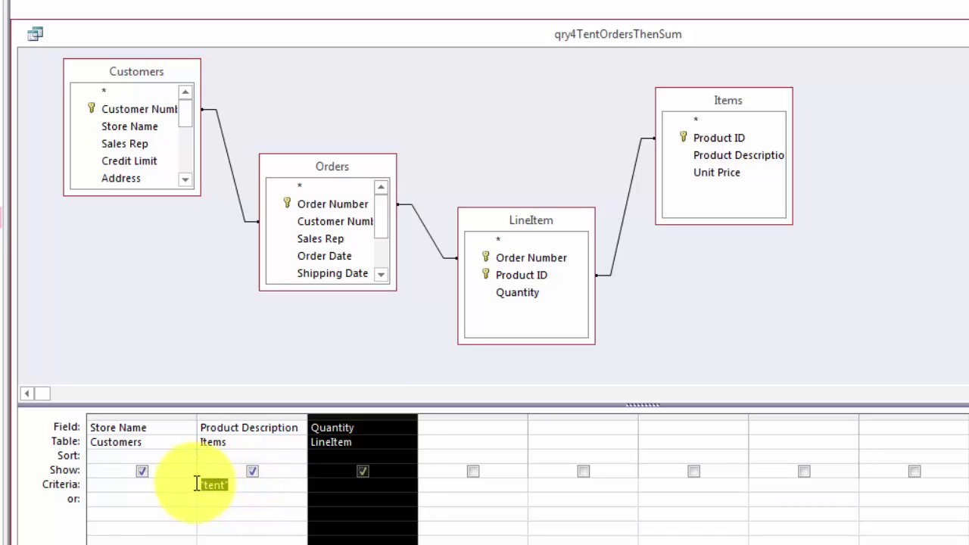
{"action": "right_click", "coordinate": [241, 482]}
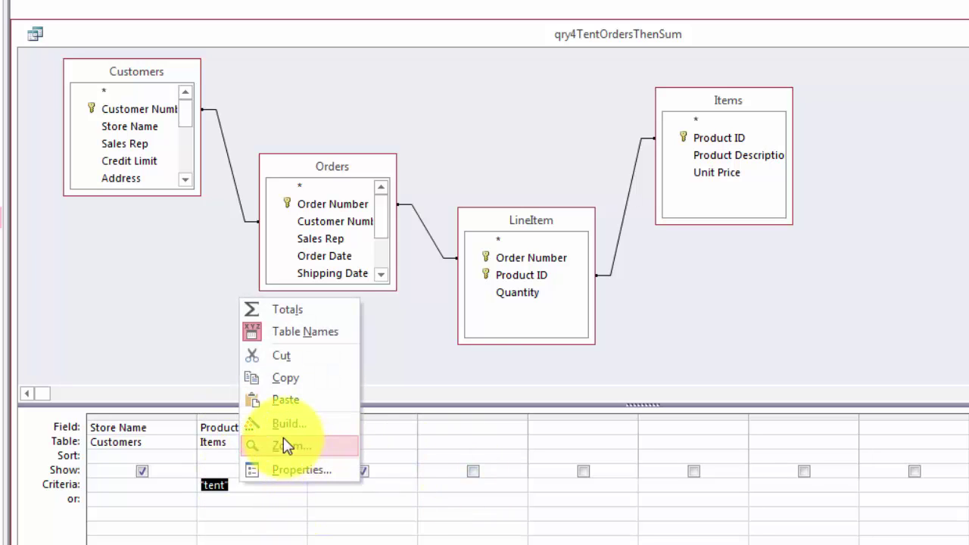
{"action": "left_click", "coordinate": [288, 446]}
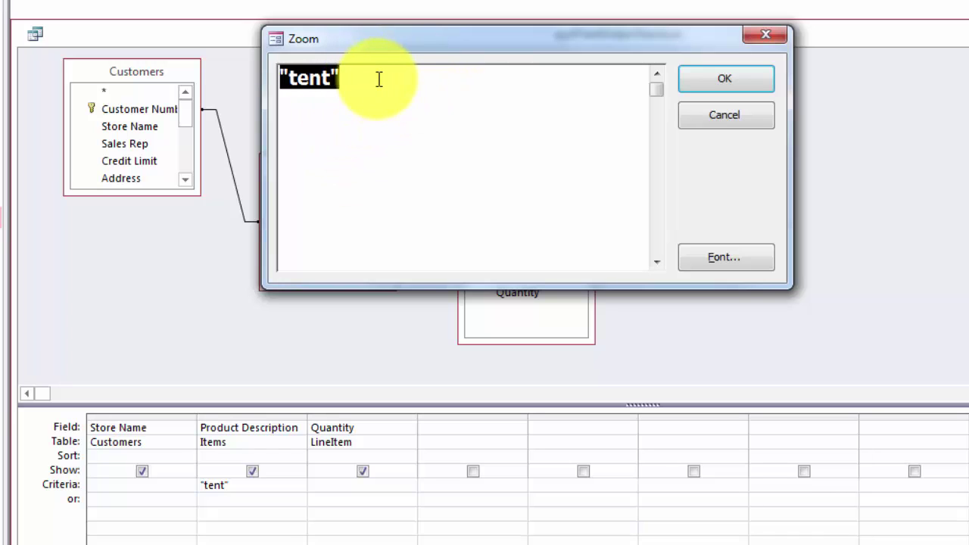
{"action": "type", "text": "Like [whi"}
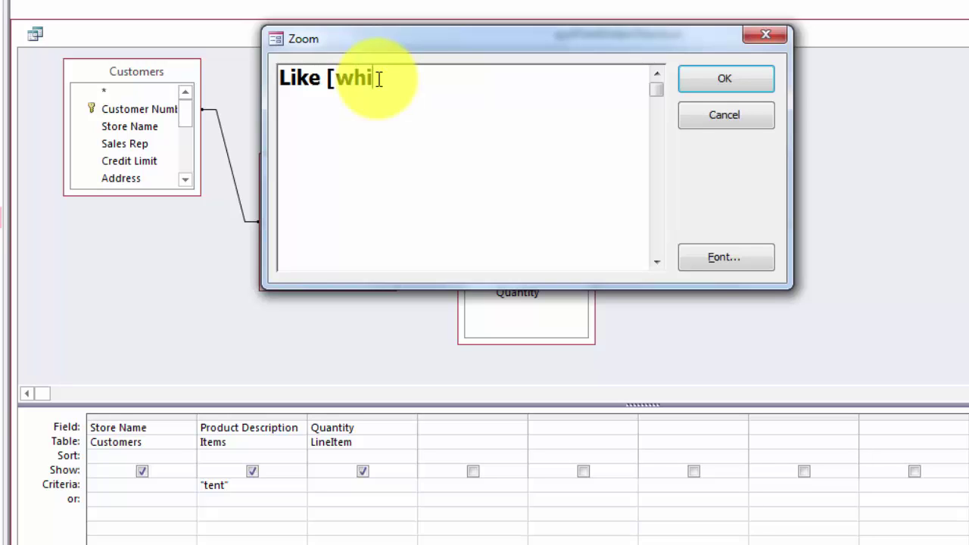
{"action": "type", "text": "product] & \"*"}
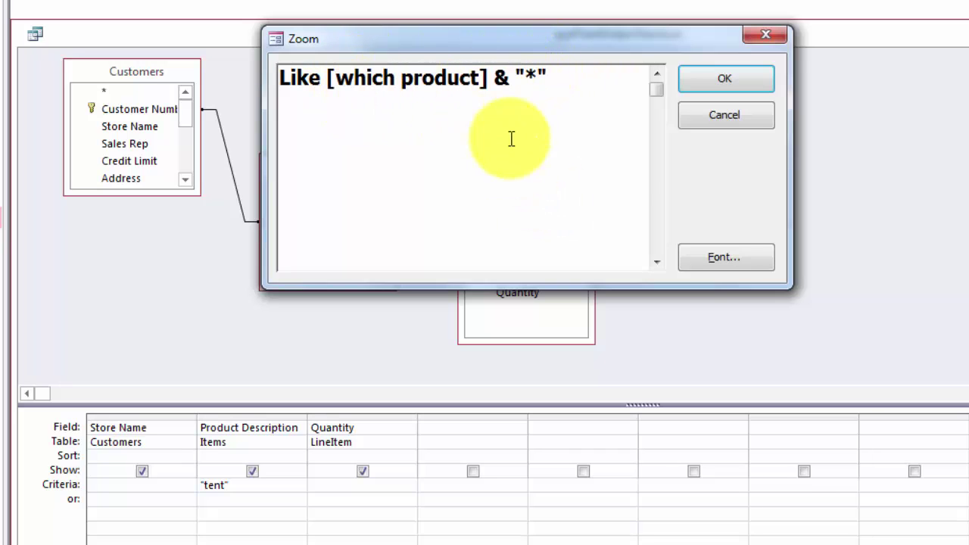
{"action": "left_click", "coordinate": [742, 86]}
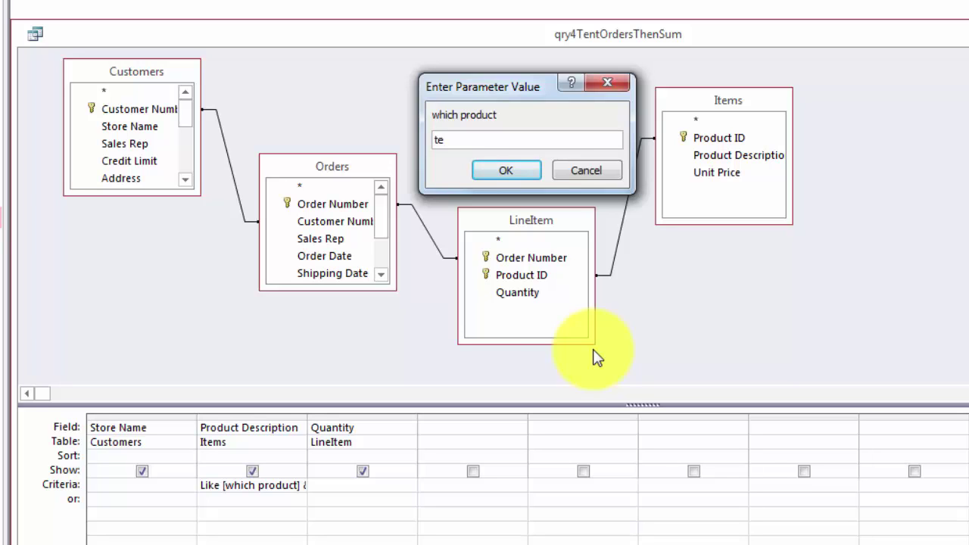
{"action": "left_click", "coordinate": [517, 172]}
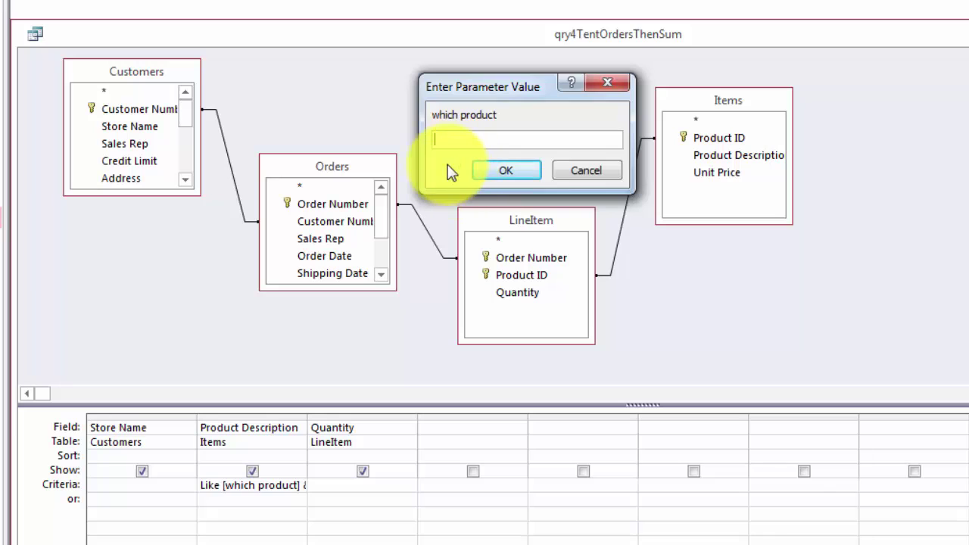
Run the tent query with tent as the product, and run it again with the parameter left blank.
{"action": "type", "text": "tent"}
{"action": "key", "text": "Return"}
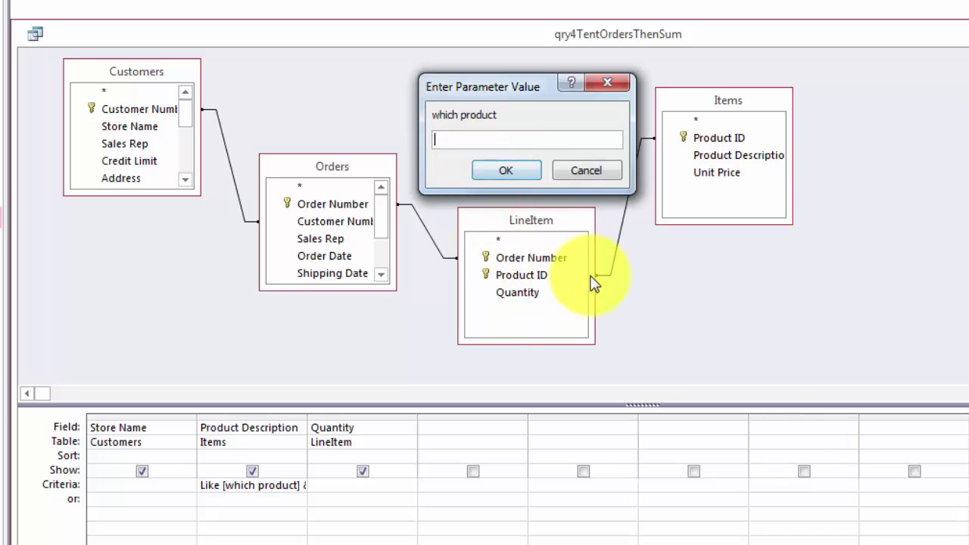
{"action": "key", "text": "Return"}
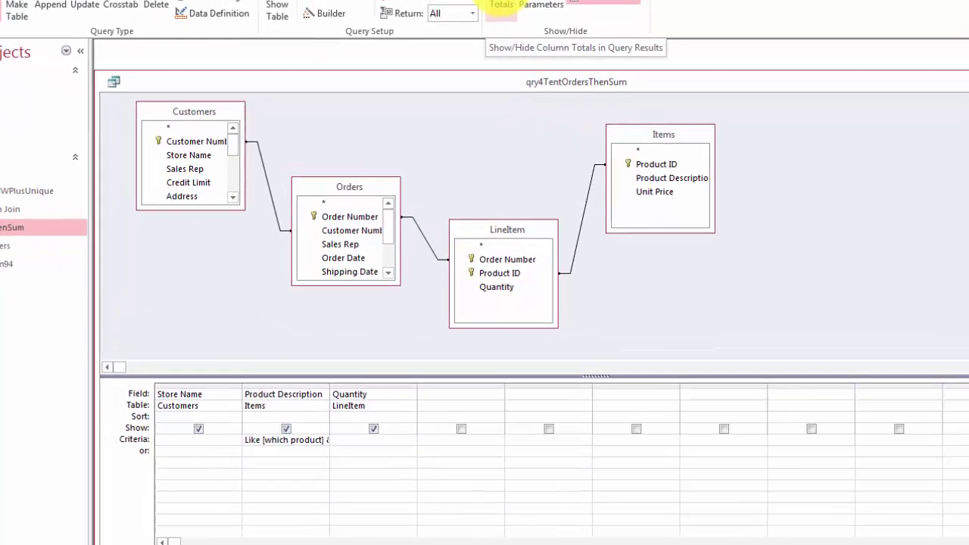
Add totals to the query, set the Quantity column to Sum, and run it with tent as the product.
{"action": "left_click", "coordinate": [480, 55]}
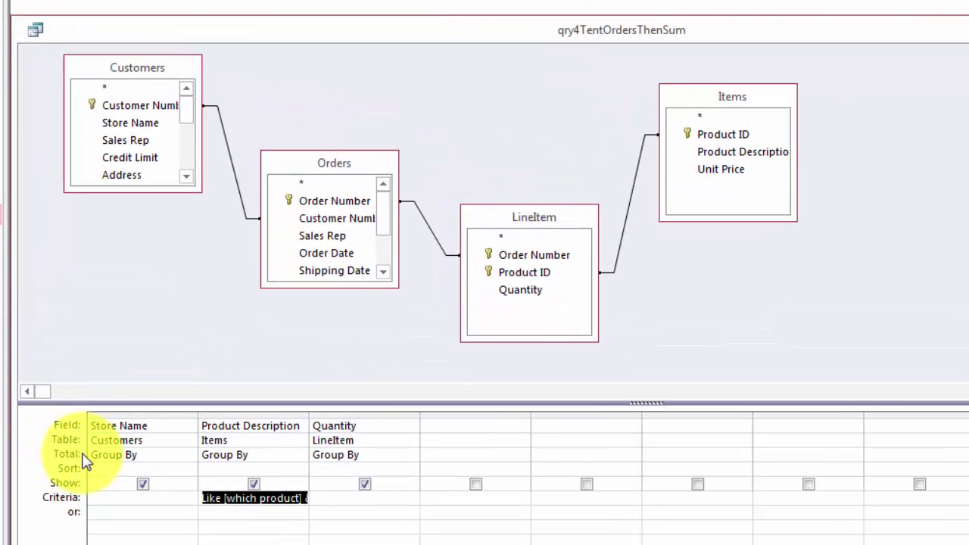
{"action": "left_click", "coordinate": [85, 455]}
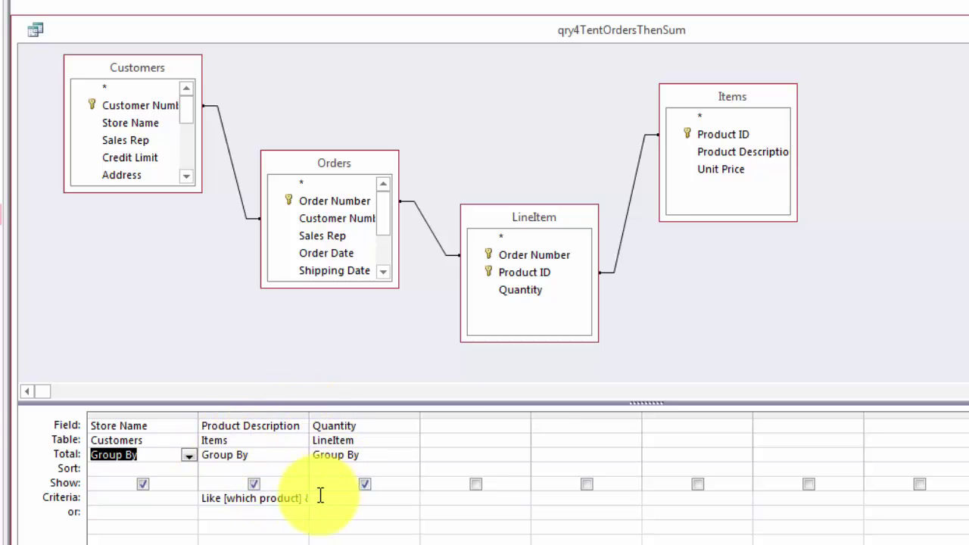
{"action": "left_click", "coordinate": [374, 460]}
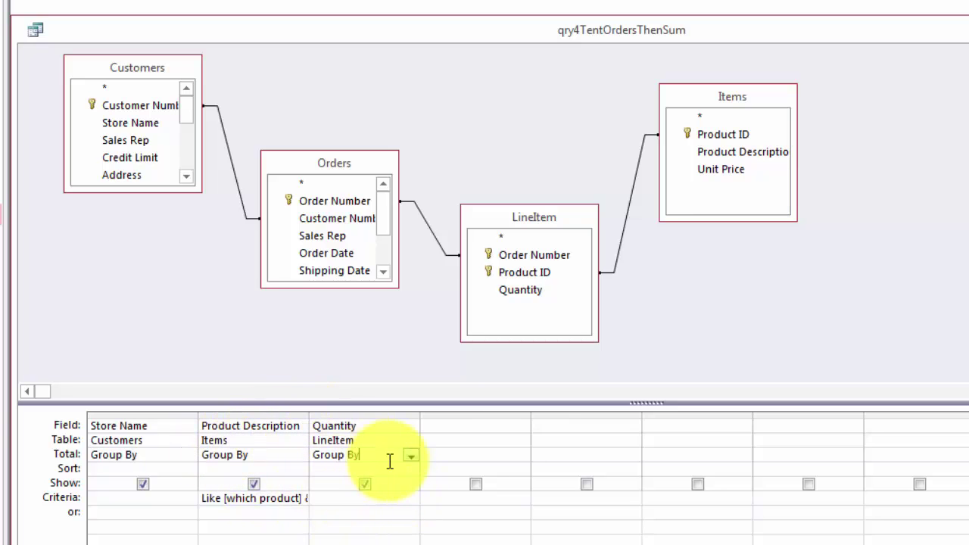
{"action": "left_click", "coordinate": [409, 455]}
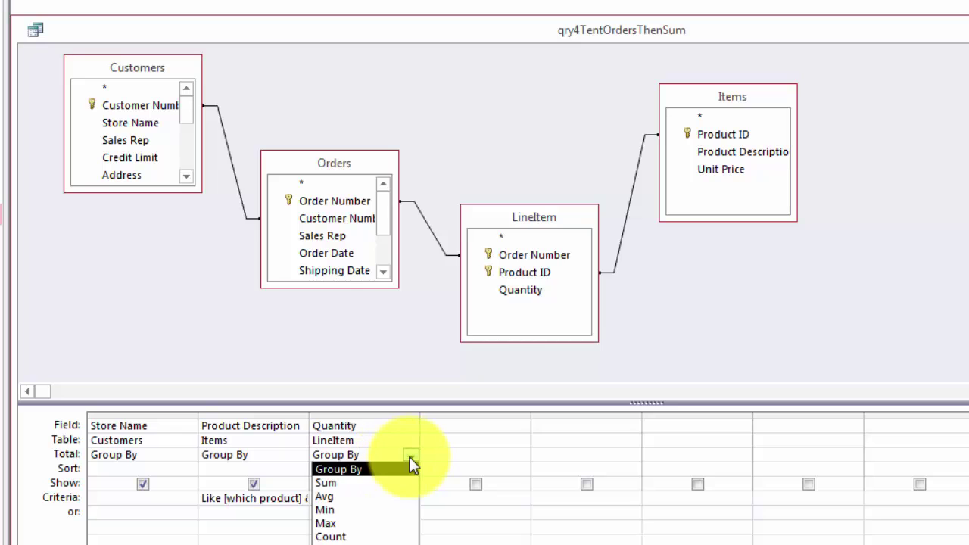
{"action": "left_click", "coordinate": [318, 483]}
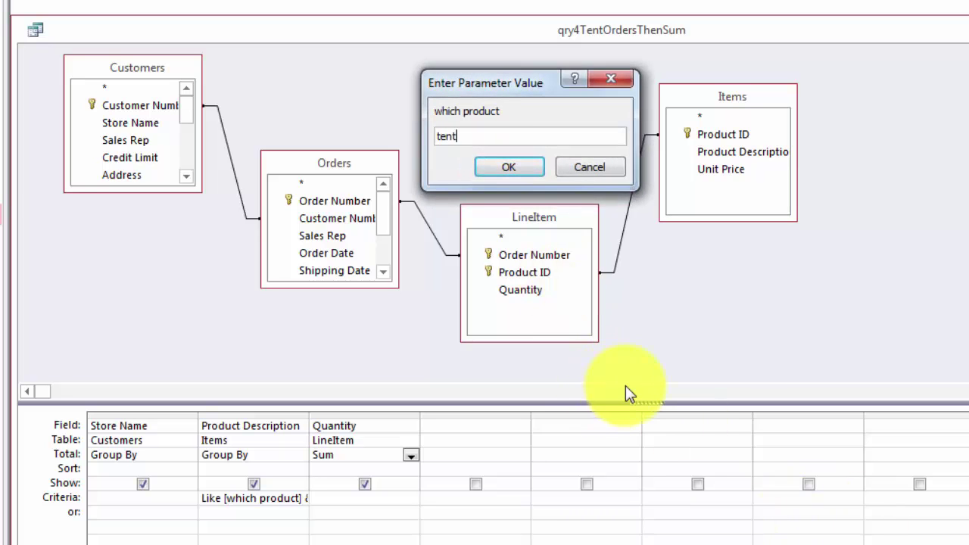
{"action": "key", "text": "Return"}
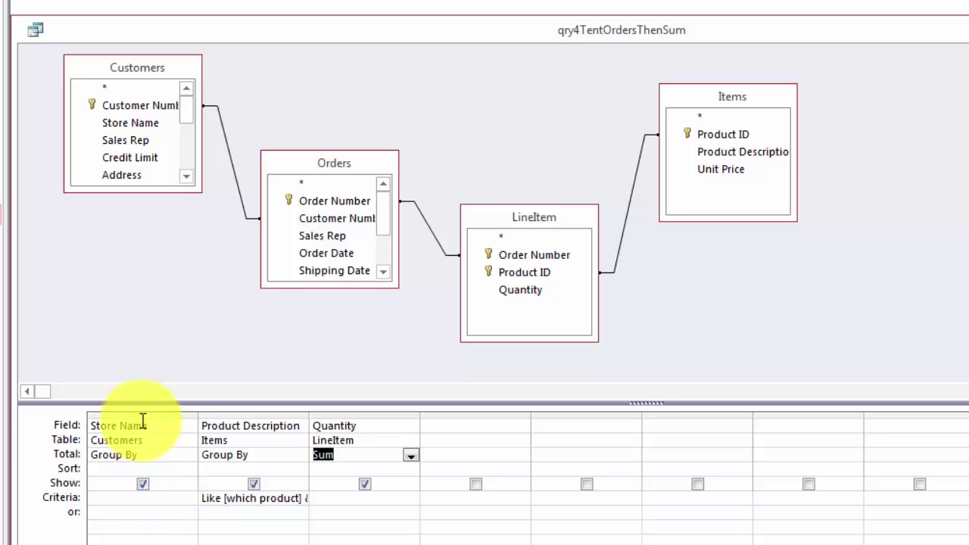
Delete the Store Name column from the totals query, run it with tent as the product, and close it.
{"action": "left_click", "coordinate": [142, 412]}
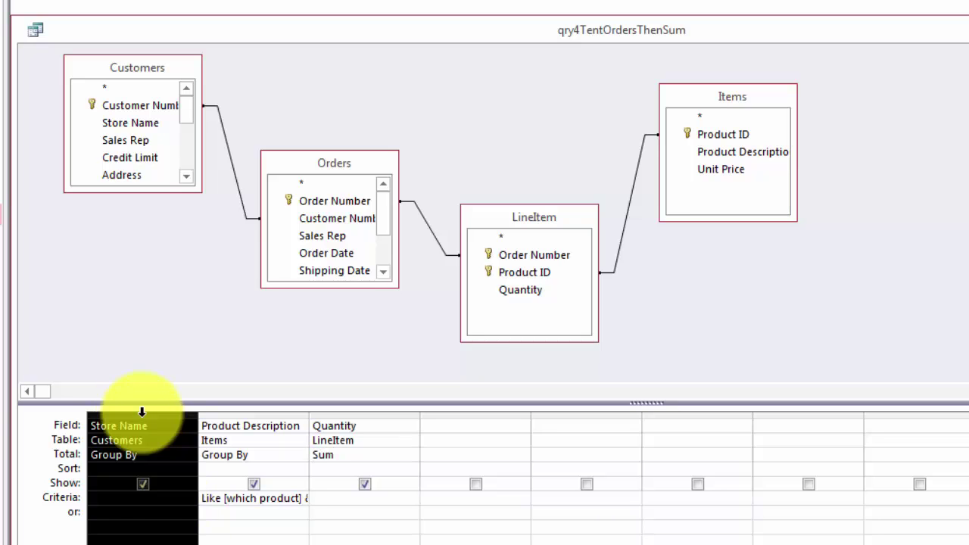
{"action": "key", "text": "Delete"}
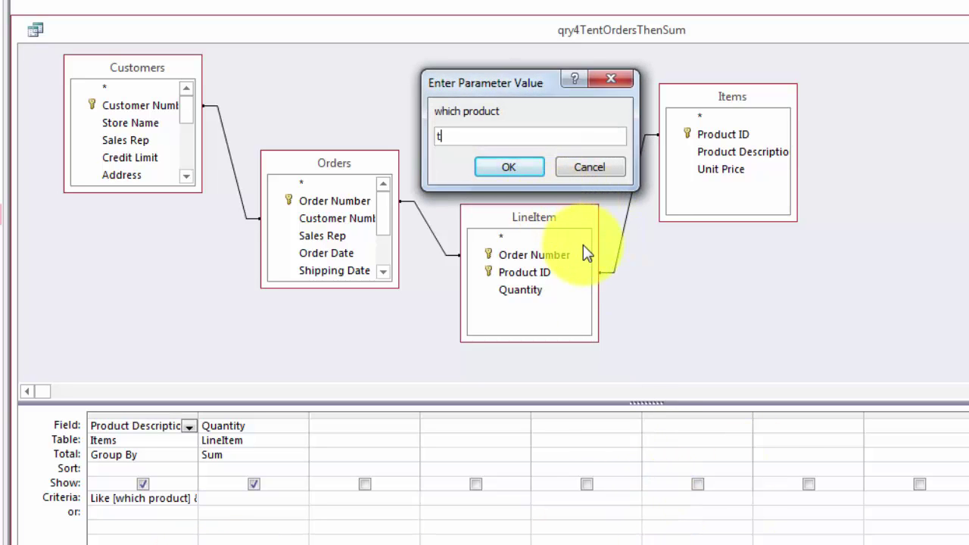
{"action": "type", "text": "nt"}
{"action": "key", "text": "Return"}
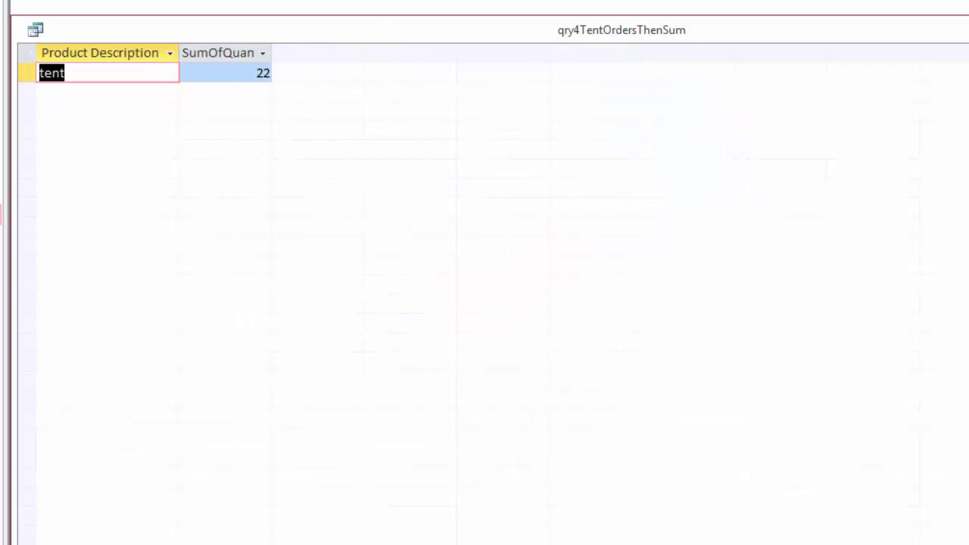
{"action": "key", "text": "ctrl+w"}
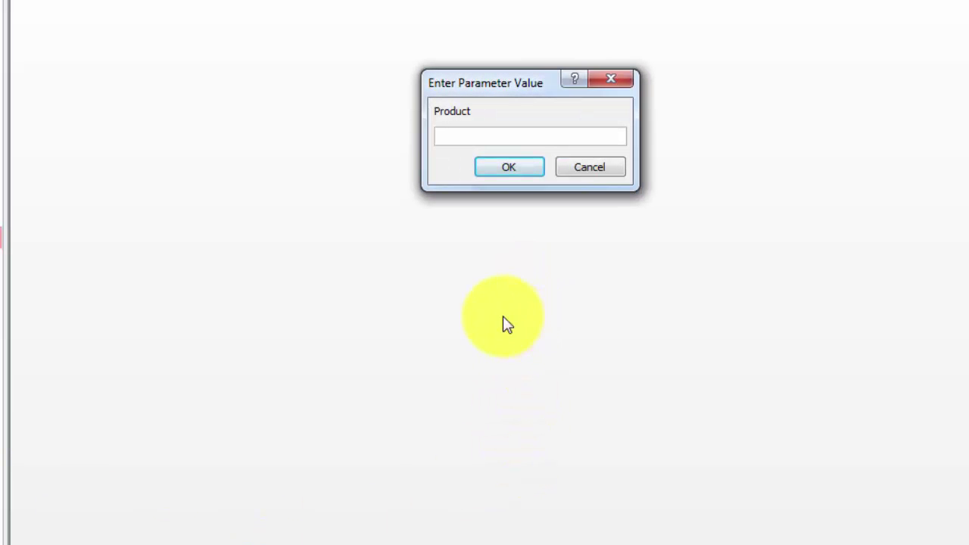
Run qry5OrderParameters with both parameters left blank and look through the returned orders.
{"action": "left_click", "coordinate": [510, 168]}
{"action": "left_click", "coordinate": [520, 168]}
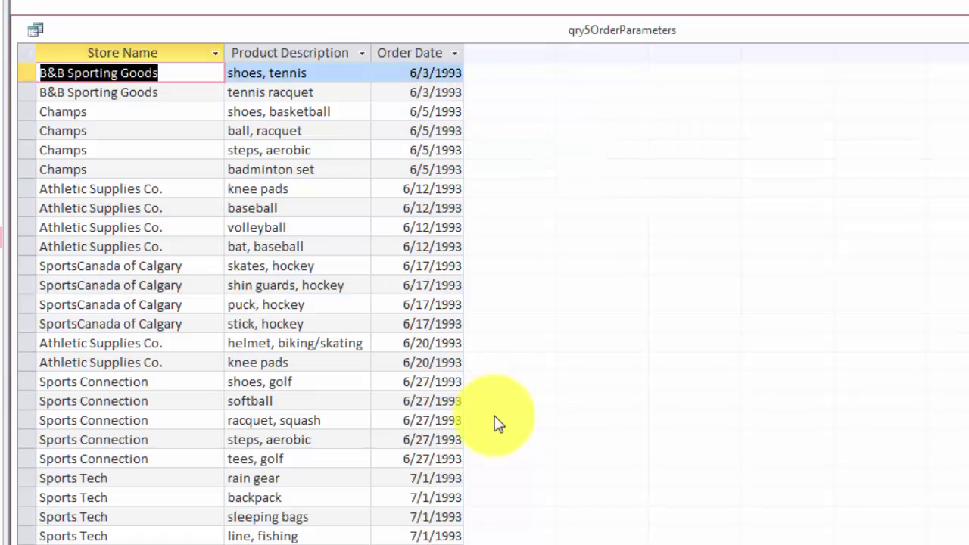
{"action": "scroll", "coordinate": [306, 413], "scroll_direction": "down", "scroll_amount": 11}
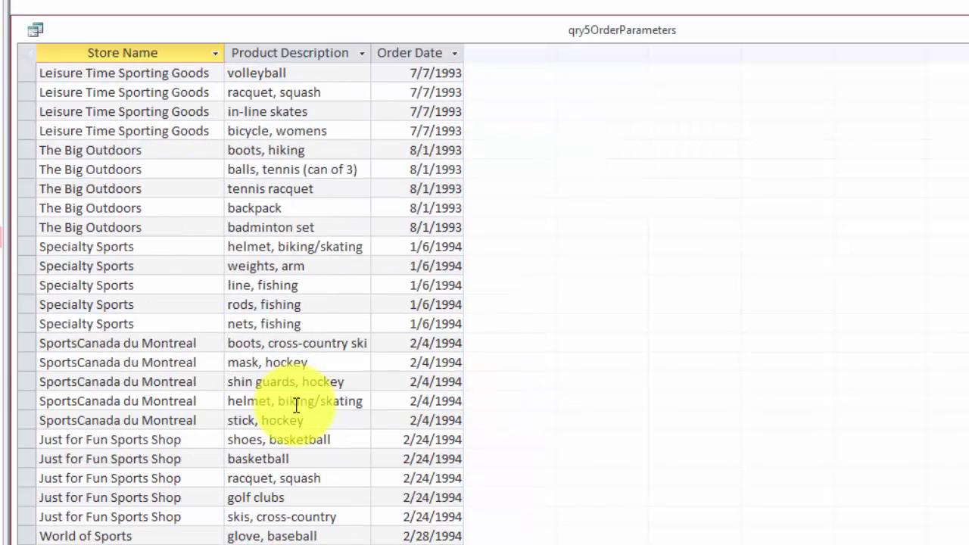
{"action": "scroll", "coordinate": [296, 407], "scroll_direction": "down", "scroll_amount": 1}
{"action": "scroll", "coordinate": [298, 401], "scroll_direction": "up", "scroll_amount": 12}
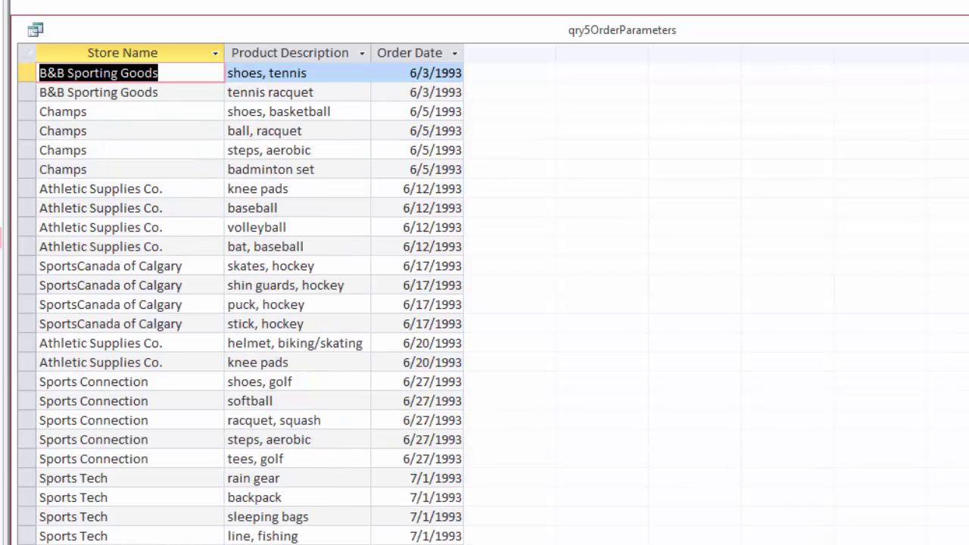
Show qry5OrderParameters in Design view and examine its full Product Description criterion enlarged.
{"action": "key", "text": "ctrl+period"}
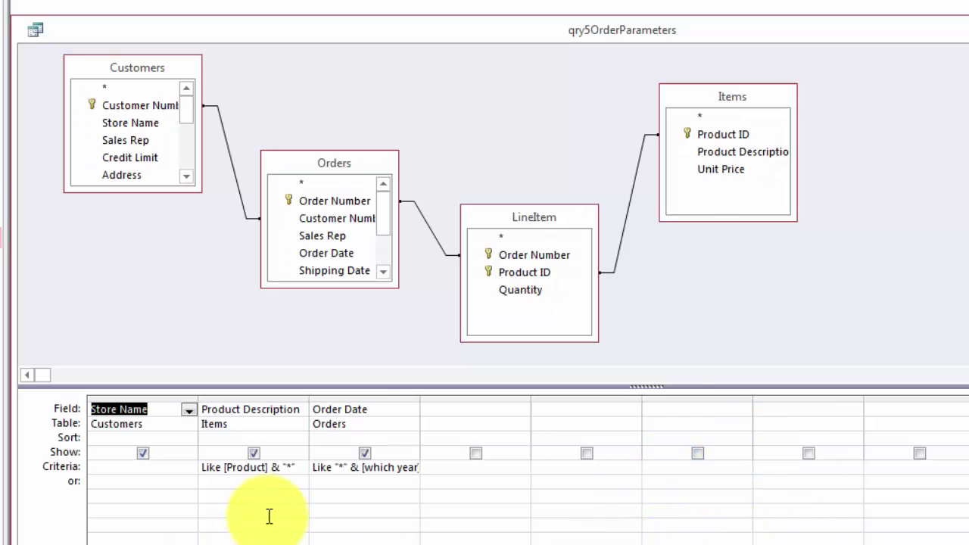
{"action": "right_click", "coordinate": [233, 469]}
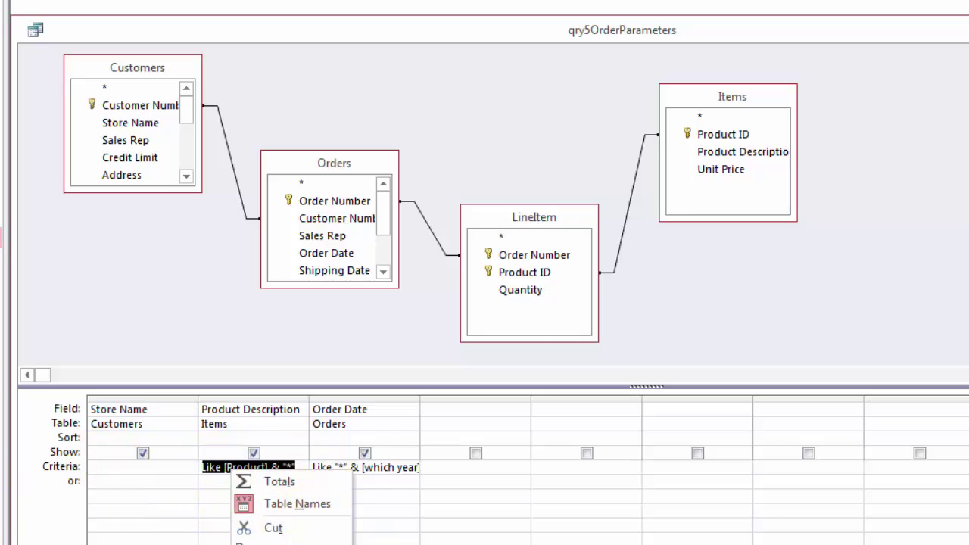
{"action": "left_click", "coordinate": [313, 541]}
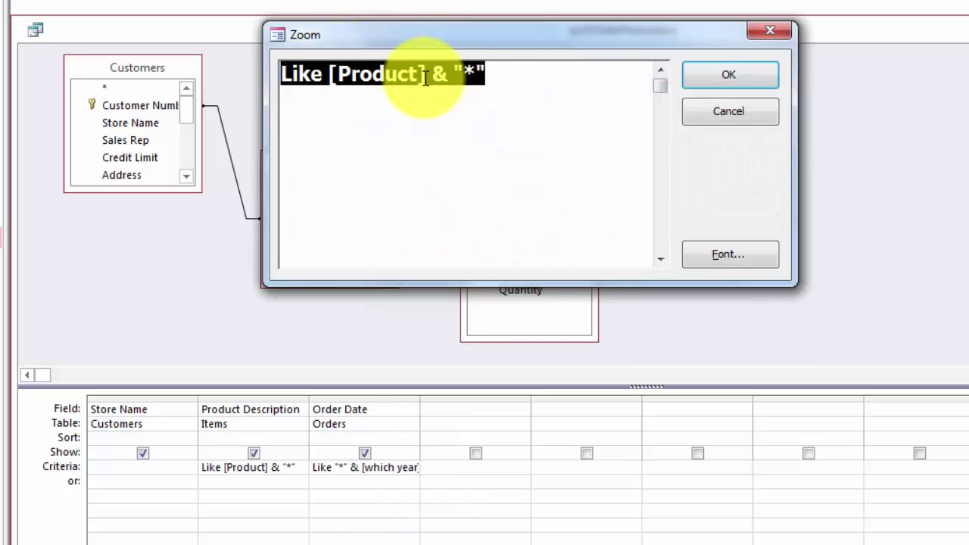
{"action": "left_click", "coordinate": [746, 117]}
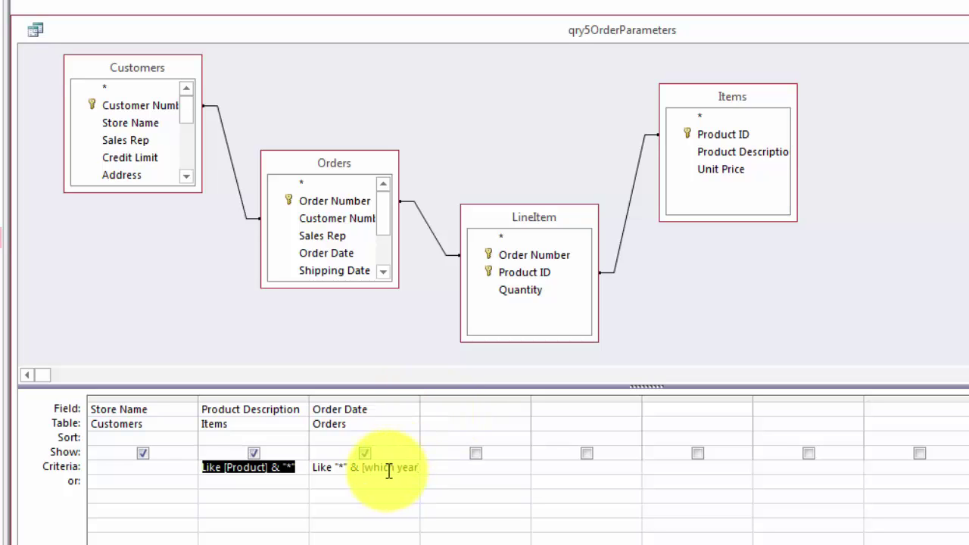
Examine the full Order Date criterion enlarged, highlighting its leading "*" wildcard.
{"action": "key", "text": "Tab"}
{"action": "right_click", "coordinate": [391, 468]}
{"action": "left_click", "coordinate": [357, 464]}
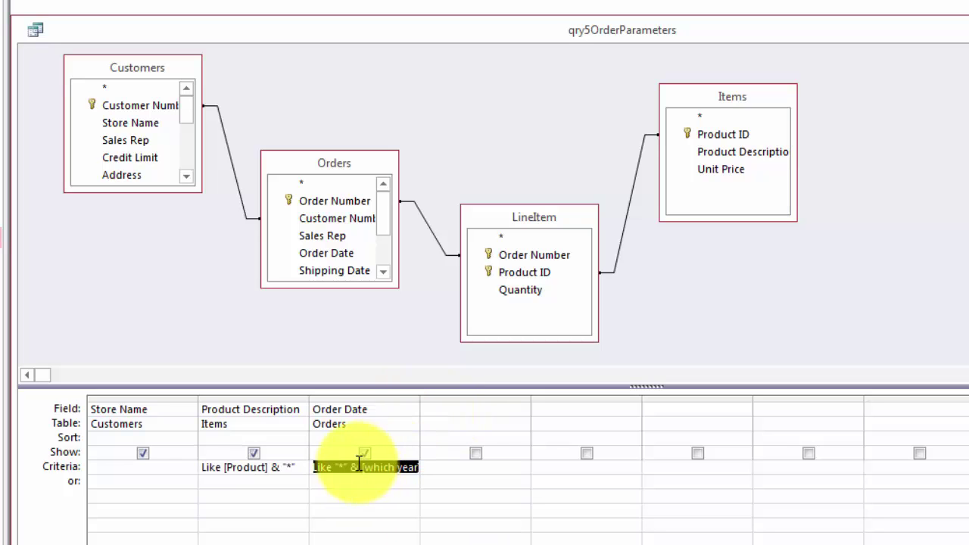
{"action": "right_click", "coordinate": [353, 470]}
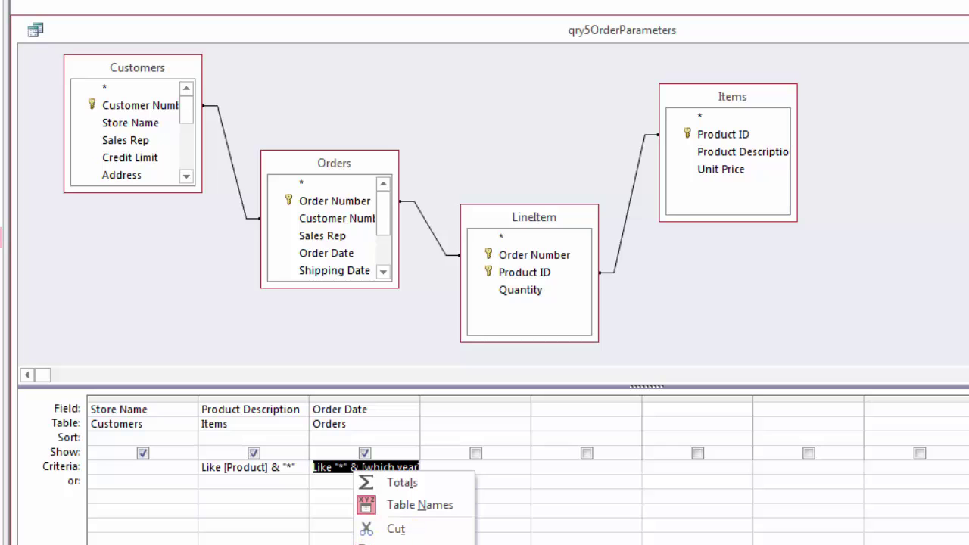
{"action": "key", "text": "shift+F2"}
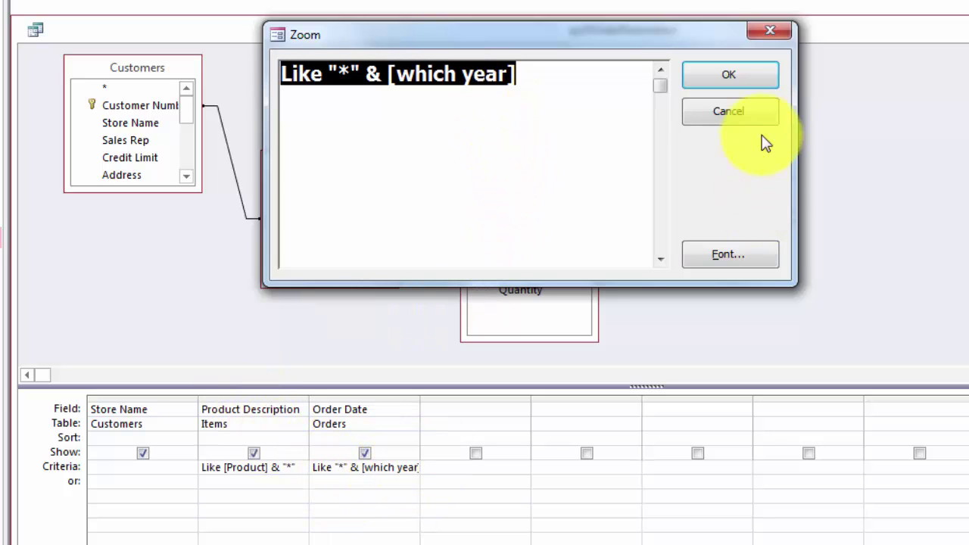
{"action": "left_click", "coordinate": [338, 76]}
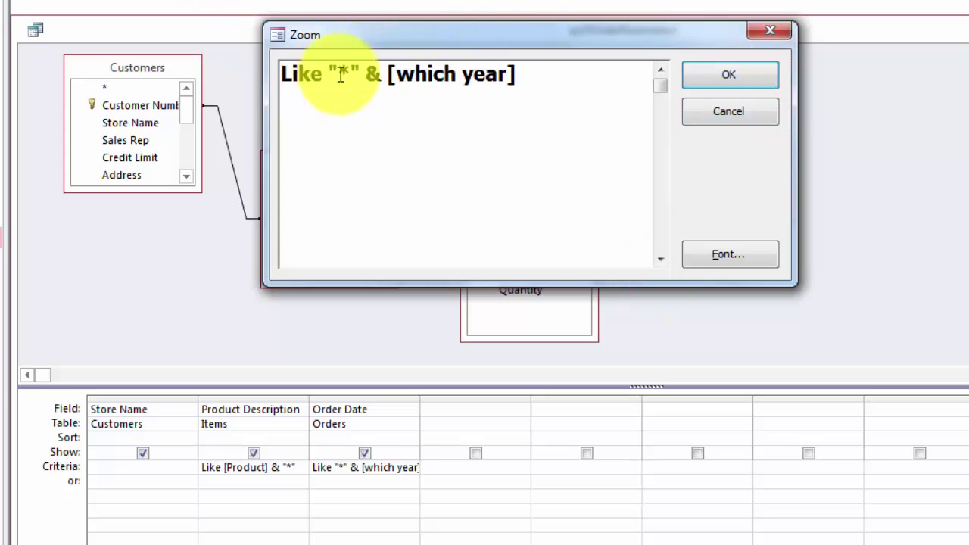
{"action": "left_click_drag", "start_coordinate": [329, 74], "coordinate": [358, 79]}
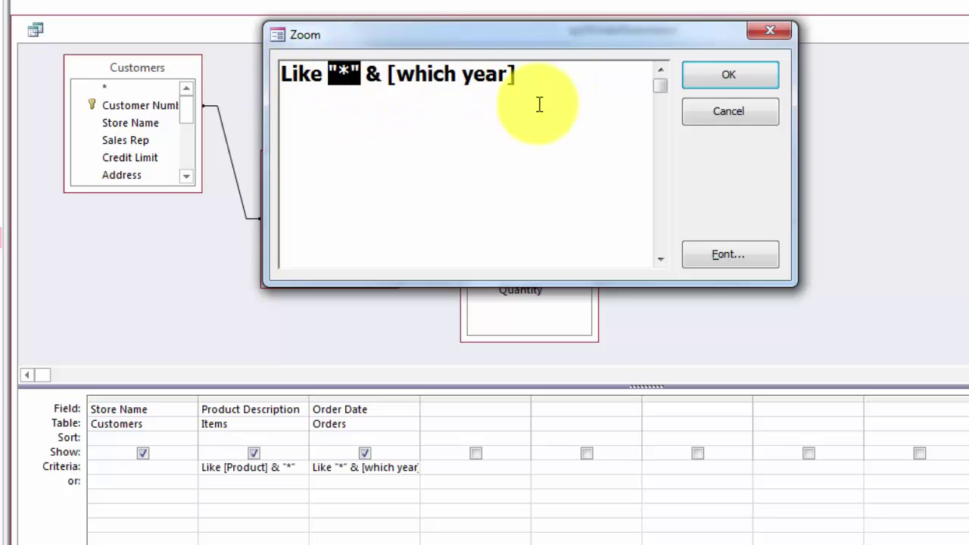
{"action": "left_click", "coordinate": [734, 73]}
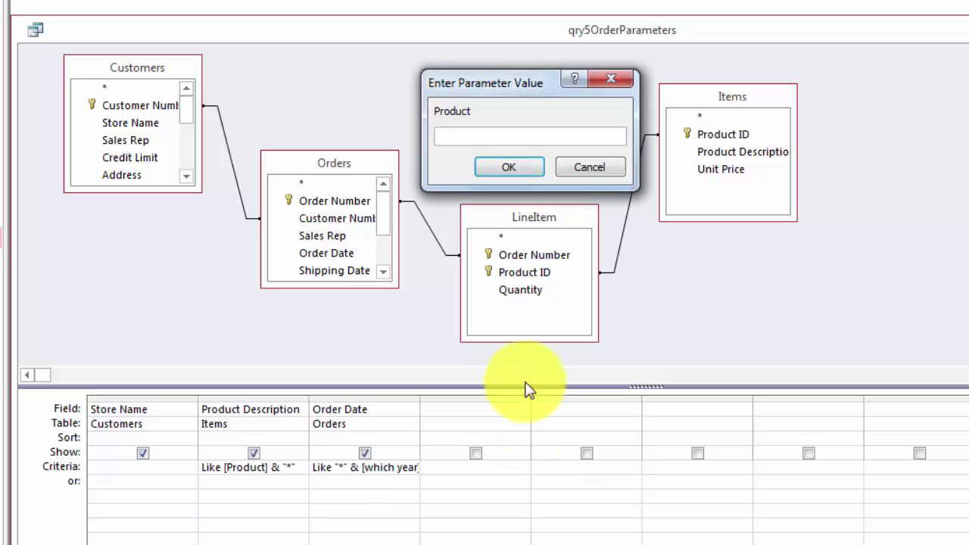
Run qry5OrderParameters with a blank product and 1995 as the year, look through the orders, and close the query.
{"action": "left_click", "coordinate": [516, 171]}
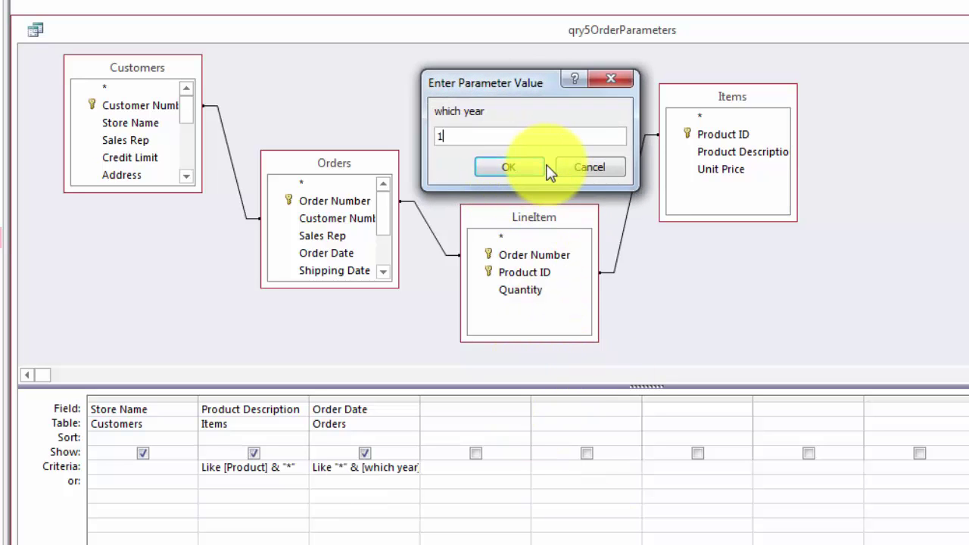
{"action": "left_click", "coordinate": [544, 167]}
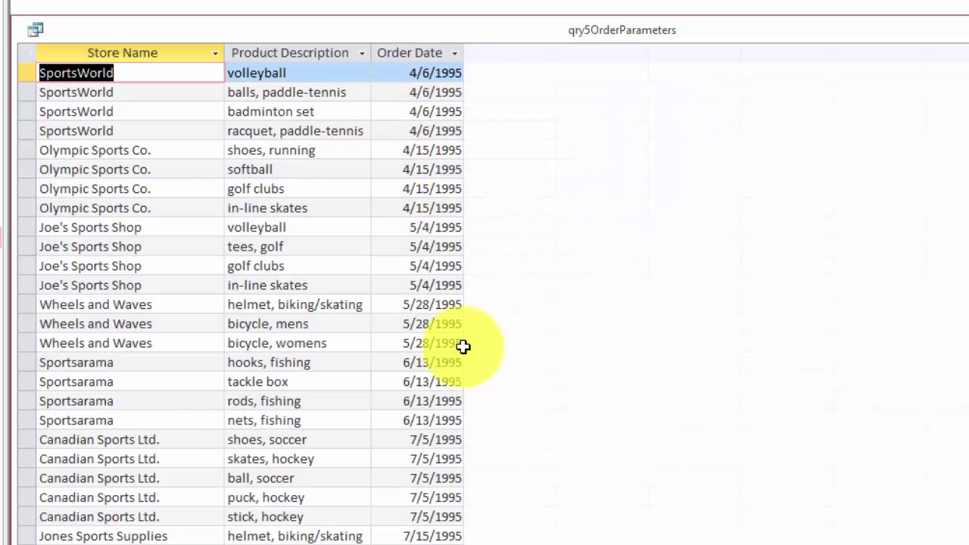
{"action": "scroll", "coordinate": [432, 492], "scroll_direction": "down", "scroll_amount": 7}
{"action": "scroll", "coordinate": [434, 468], "scroll_direction": "down", "scroll_amount": 3}
{"action": "scroll", "coordinate": [426, 444], "scroll_direction": "up", "scroll_amount": 5}
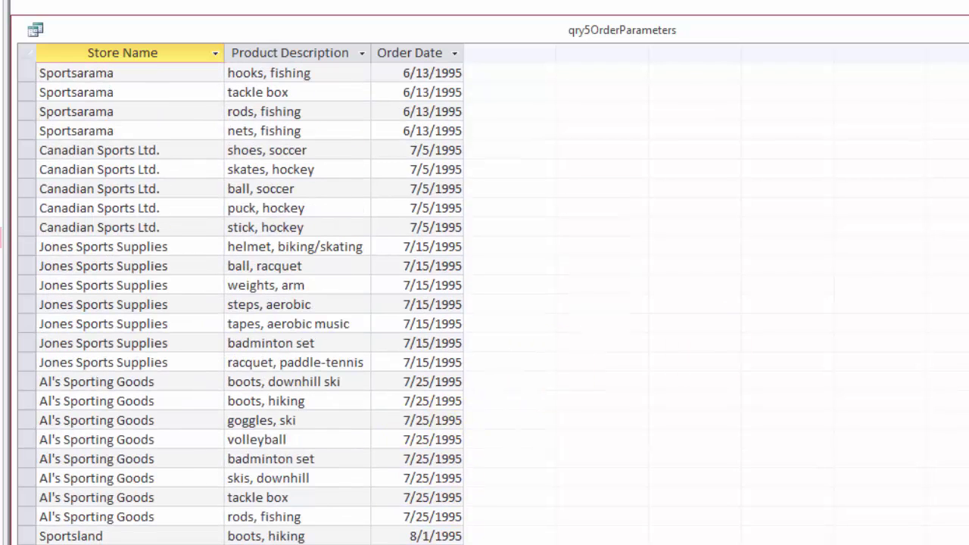
{"action": "key", "text": "ctrl+w"}
{"action": "left_click", "coordinate": [460, 314]}
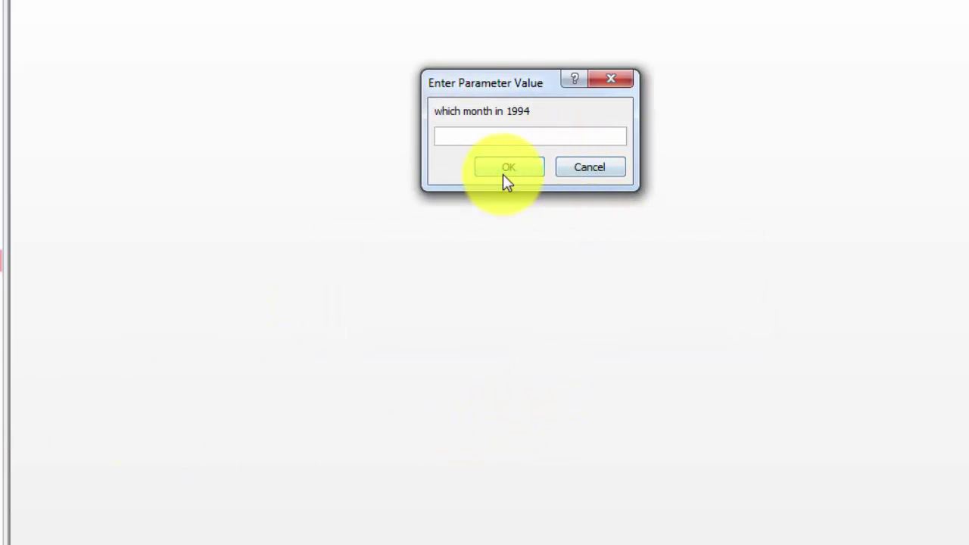
Run qry6WhichMonthIn94 for month 9, and change its Contract Date criterion to Like [which month in 1994] & "/*/1994".
{"action": "type", "text": "9"}
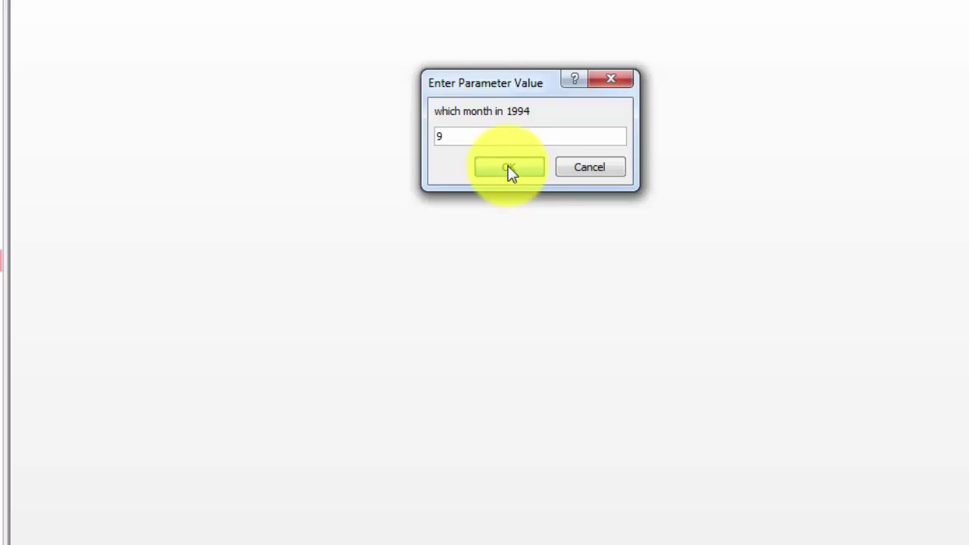
{"action": "left_click", "coordinate": [508, 166]}
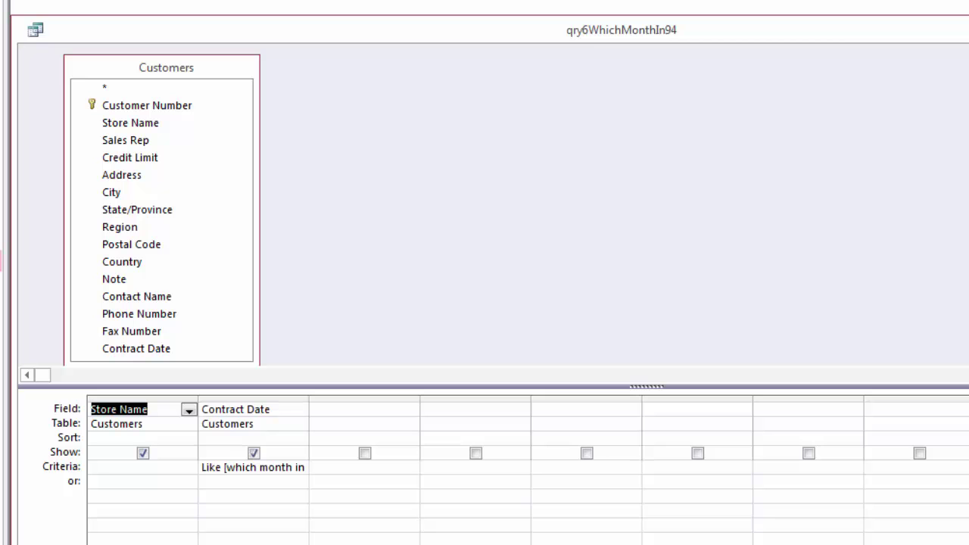
{"action": "right_click", "coordinate": [227, 467]}
{"action": "key", "text": "z"}
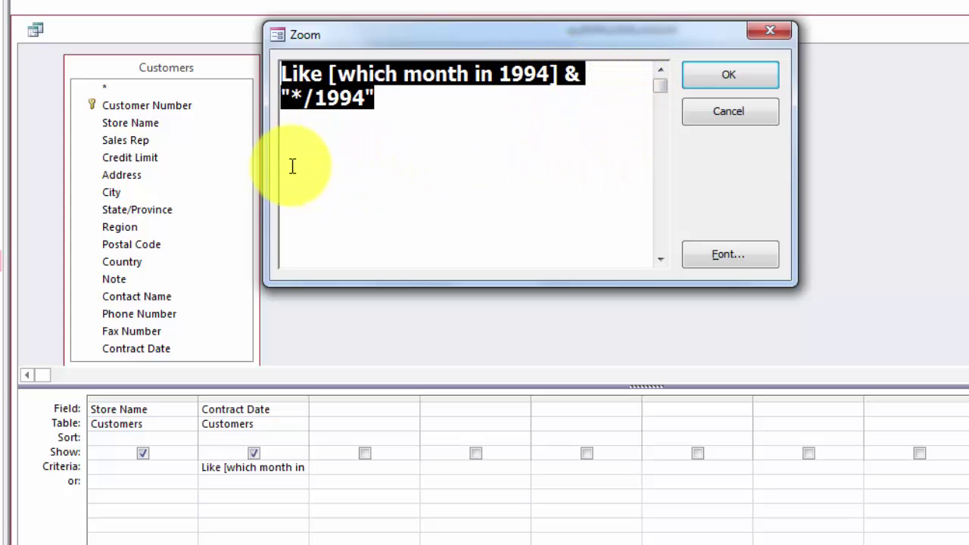
{"action": "left_click", "coordinate": [292, 97]}
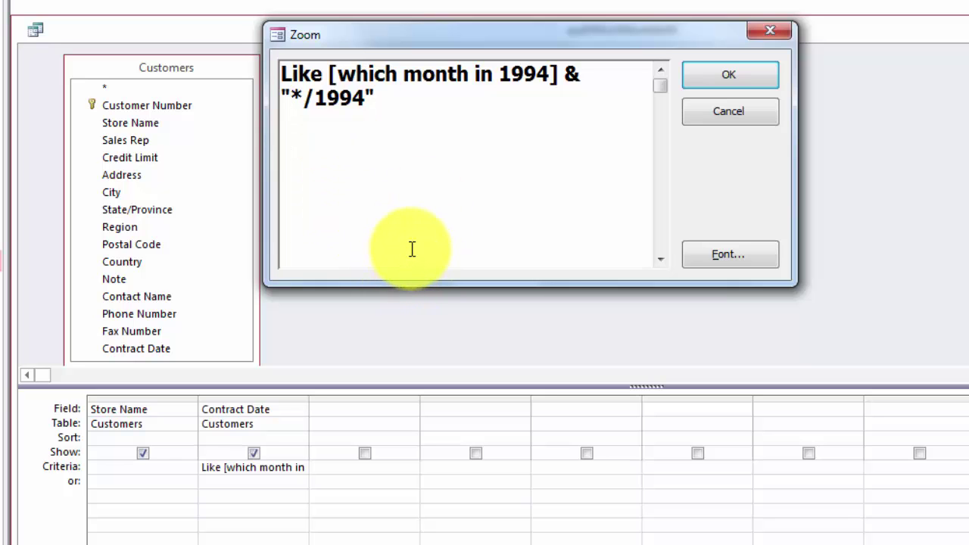
{"action": "type", "text": "/"}
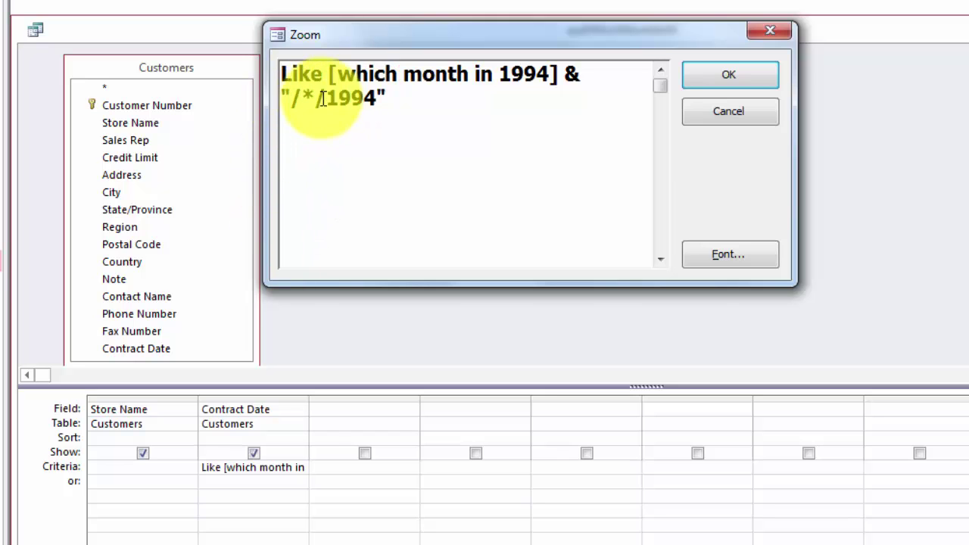
{"action": "left_click", "coordinate": [741, 74]}
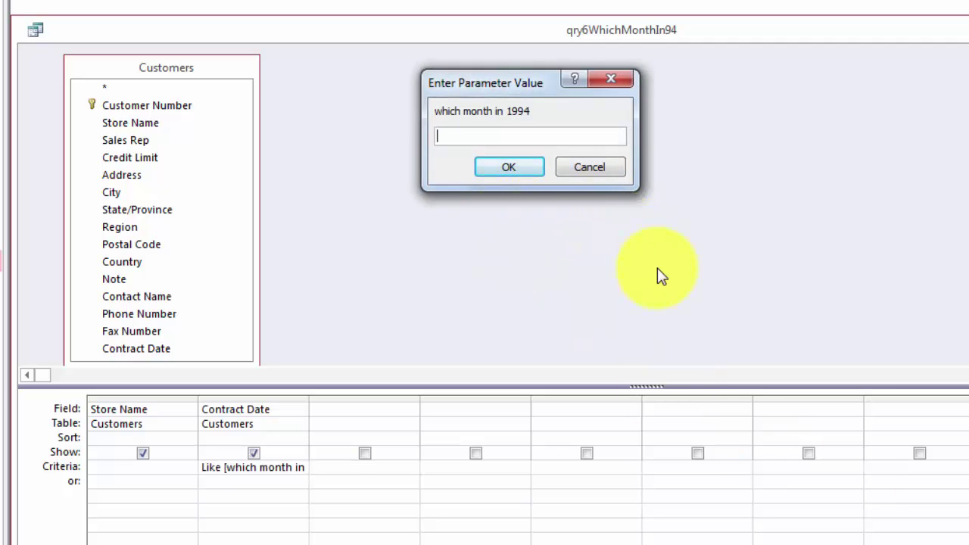
Run qry6WhichMonthIn94 for month 1.
{"action": "type", "text": "1"}
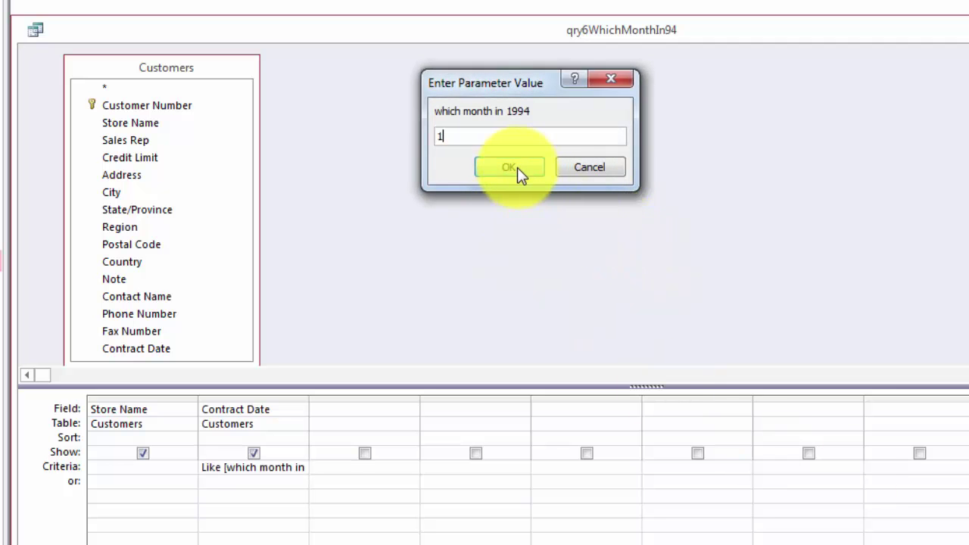
{"action": "left_click", "coordinate": [517, 168]}
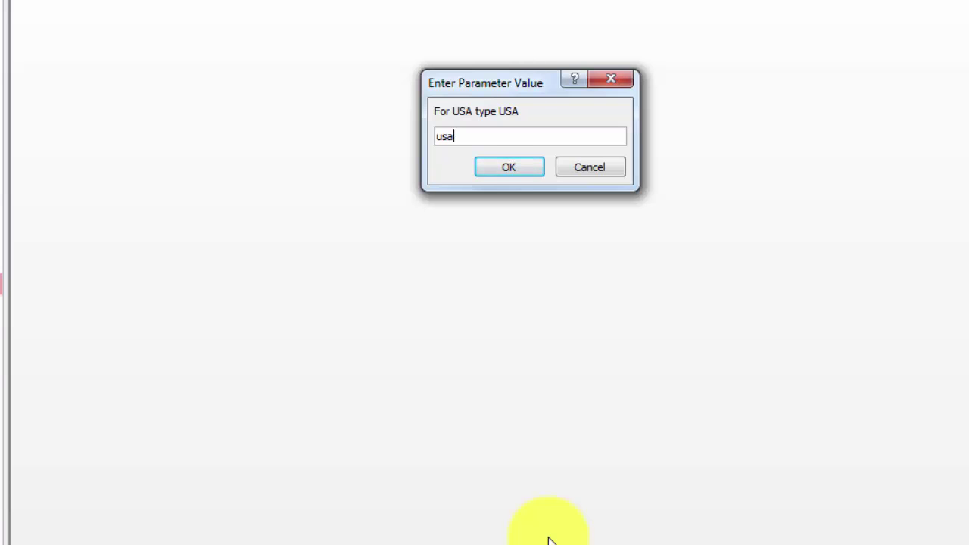
Run qry7EitherOrUSA with usa for the "For USA type USA" parameter and the skip parameter blank, and look through the stores.
{"action": "key", "text": "Return"}
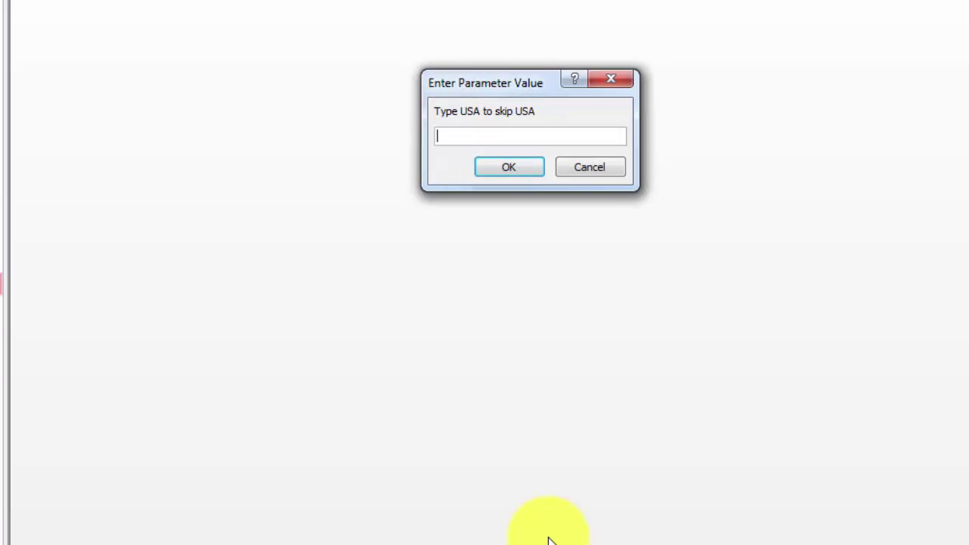
{"action": "key", "text": "Return"}
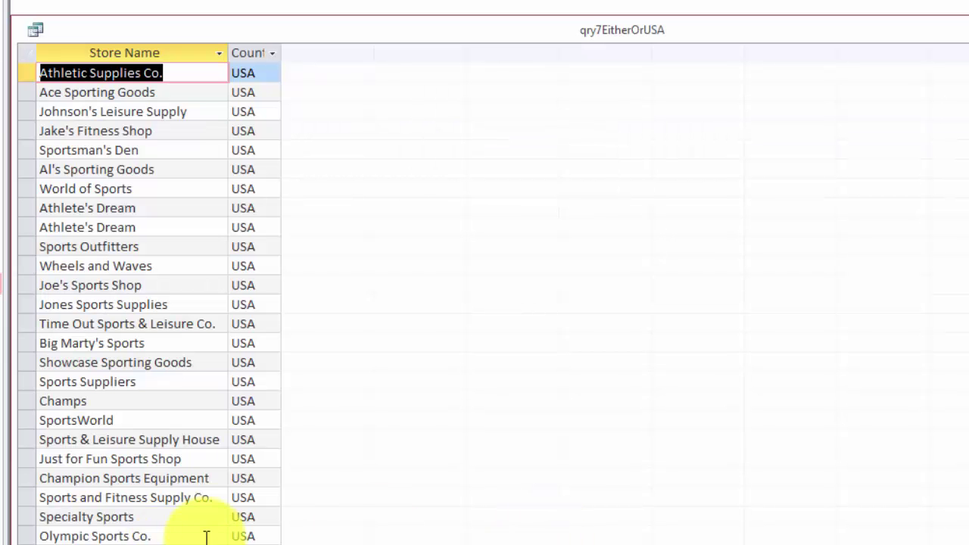
{"action": "scroll", "coordinate": [333, 447], "scroll_direction": "down", "scroll_amount": 13}
{"action": "scroll", "coordinate": [342, 444], "scroll_direction": "up", "scroll_amount": 5}
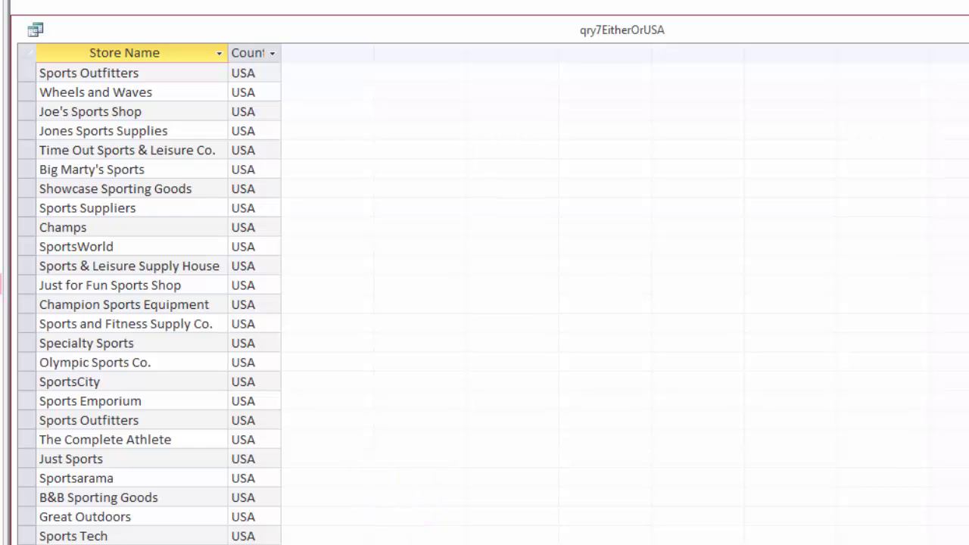
Rerun qry7EitherOrUSA with the first parameter blank and usa for "Type USA to skip USA".
{"action": "key", "text": "ctrl+comma"}
{"action": "key", "text": "ctrl+period"}
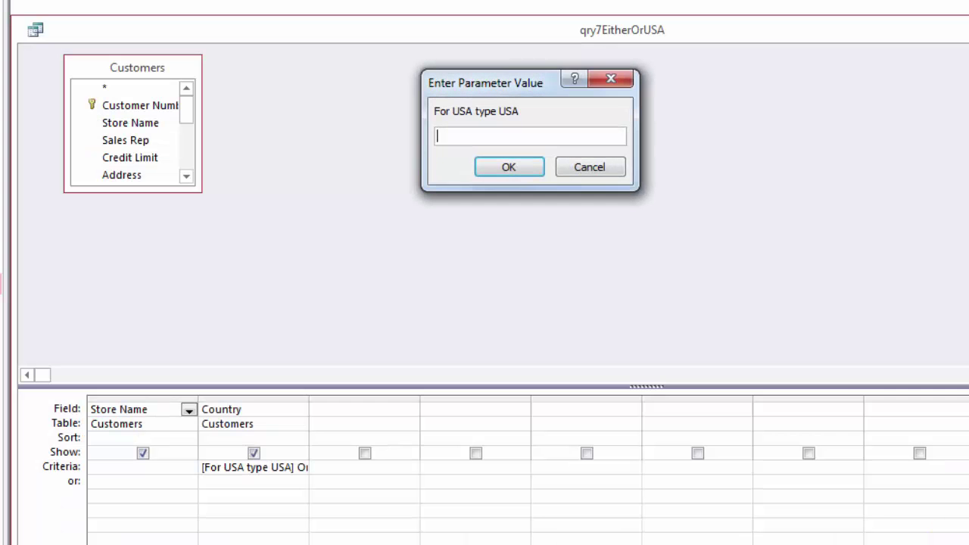
{"action": "left_click", "coordinate": [505, 170]}
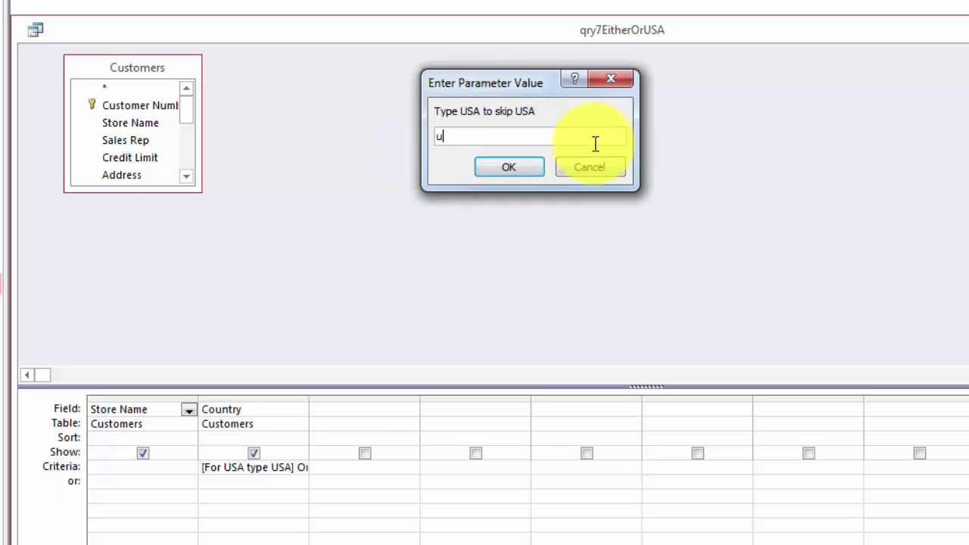
{"action": "type", "text": "usa"}
{"action": "key", "text": "Return"}
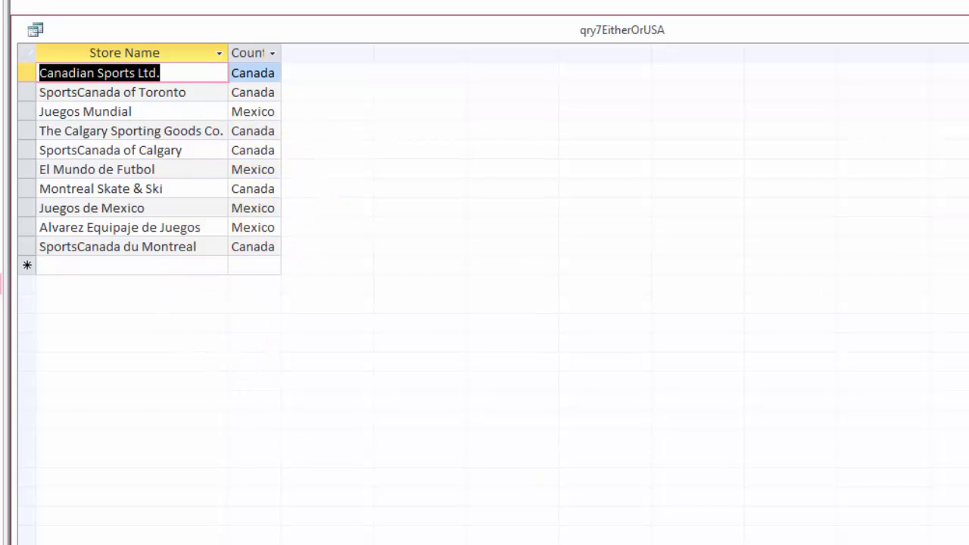
Rerun qry7EitherOrUSA from Design view with both parameters left blank.
{"action": "key", "text": "ctrl+period"}
{"action": "key", "text": "ctrl+period"}
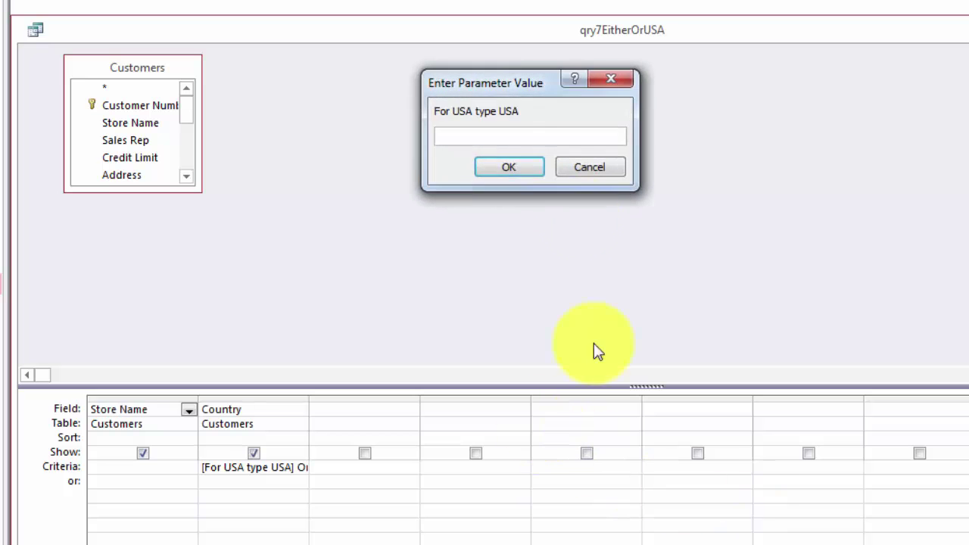
{"action": "left_click", "coordinate": [506, 170]}
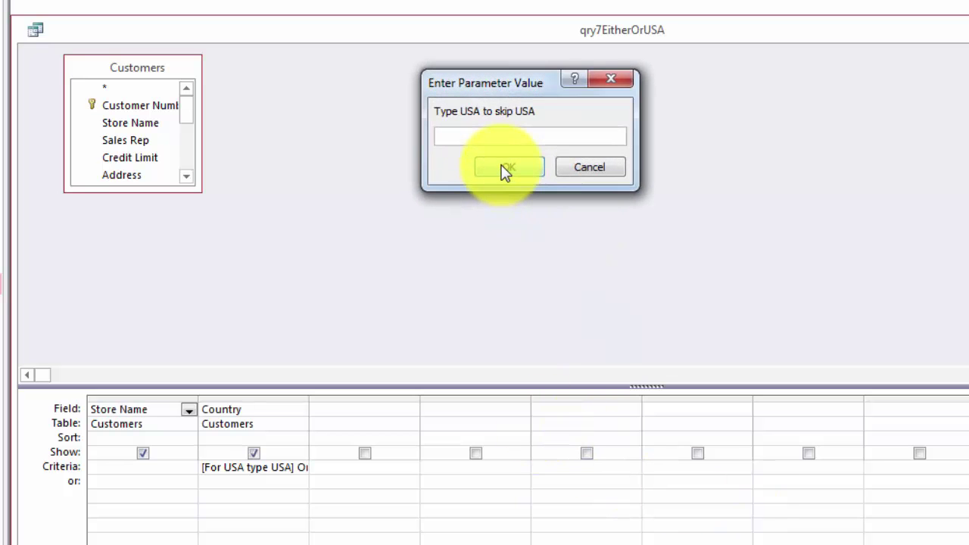
{"action": "left_click", "coordinate": [506, 170]}
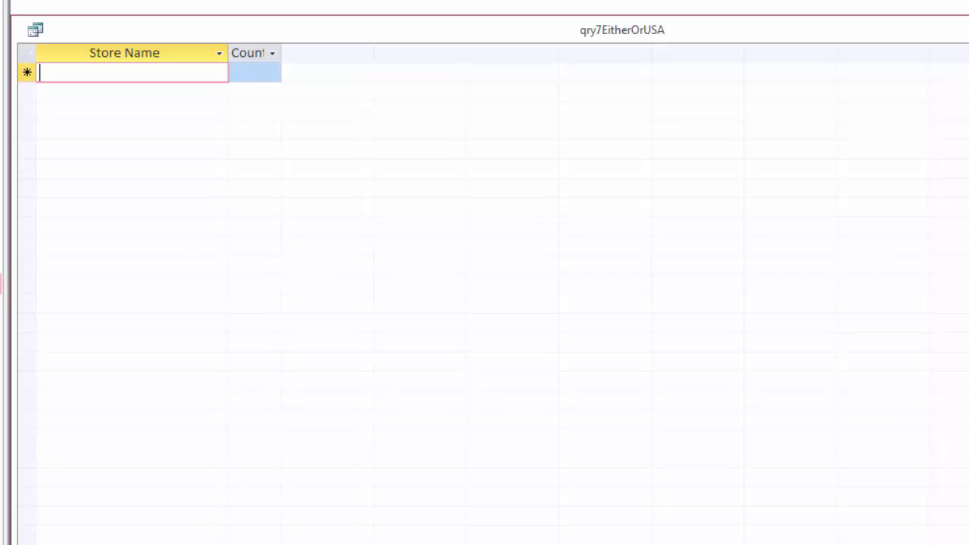
Rerun qry7EitherOrUSA with usa for both parameters, and look through the stores to the end of the list.
{"action": "key", "text": "ctrl+period"}
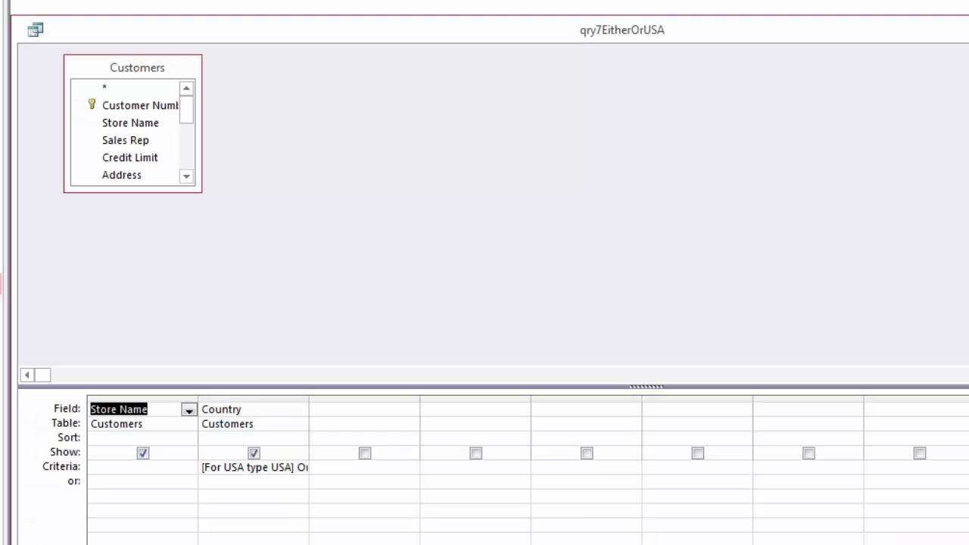
{"action": "key", "text": "ctrl+period"}
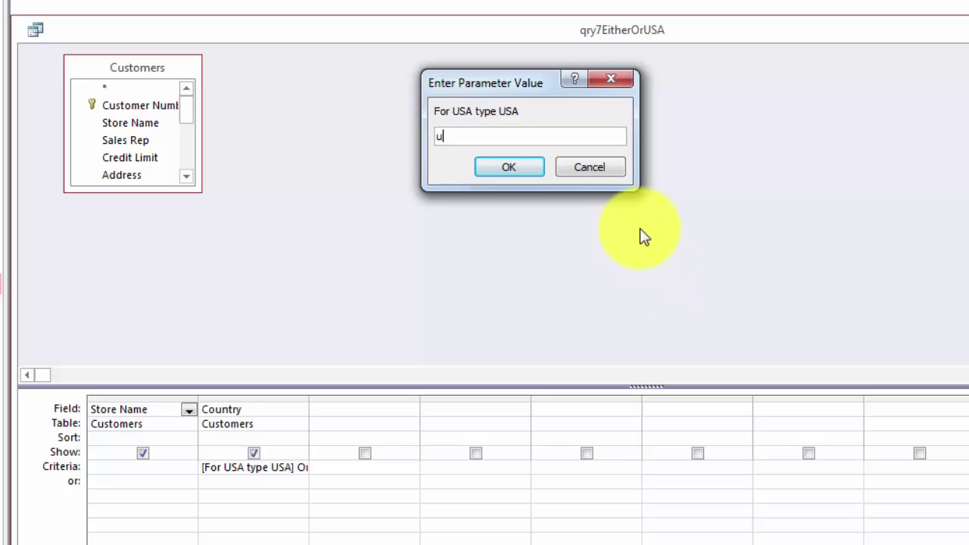
{"action": "key", "text": "Return"}
{"action": "type", "text": "usa"}
{"action": "key", "text": "Return"}
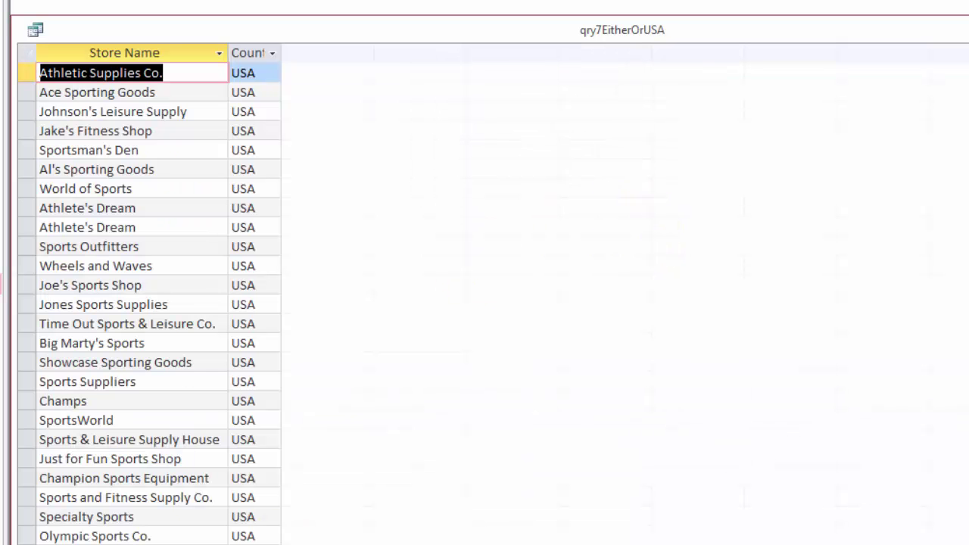
{"action": "scroll", "coordinate": [288, 402], "scroll_direction": "down", "scroll_amount": 12}
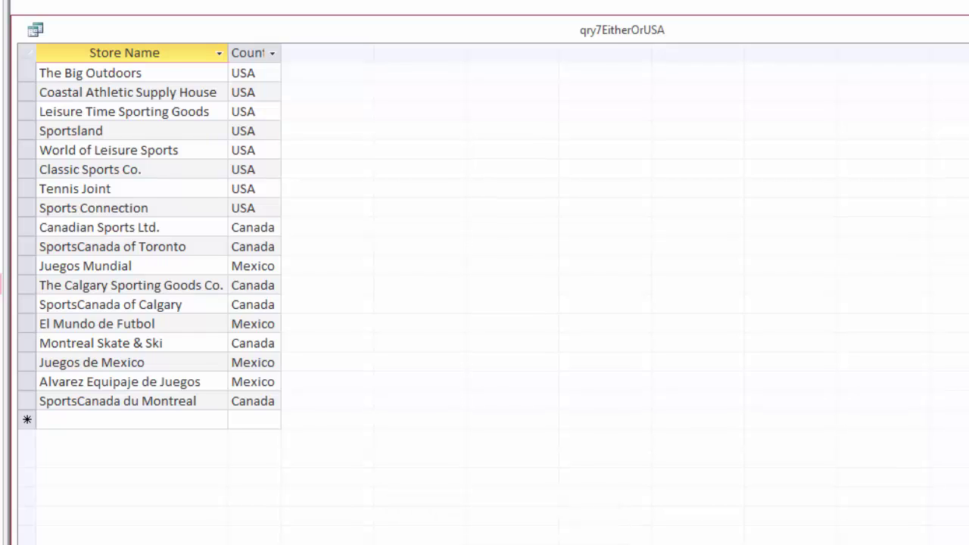
Return to Design view and examine the full Country criterion enlarged, highlighting its first parameter prompt and the Or operator.
{"action": "key", "text": "ctrl+period"}
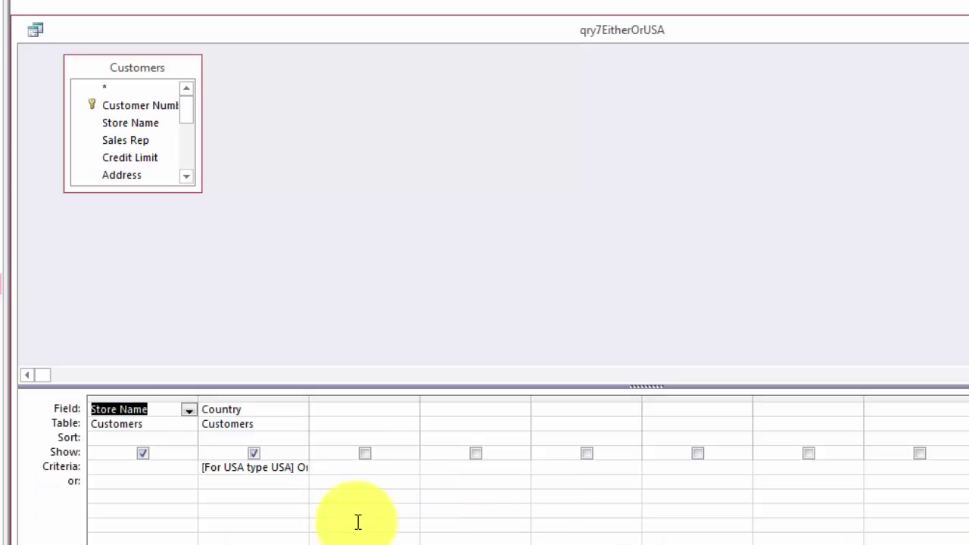
{"action": "left_click", "coordinate": [230, 469]}
{"action": "right_click", "coordinate": [230, 467]}
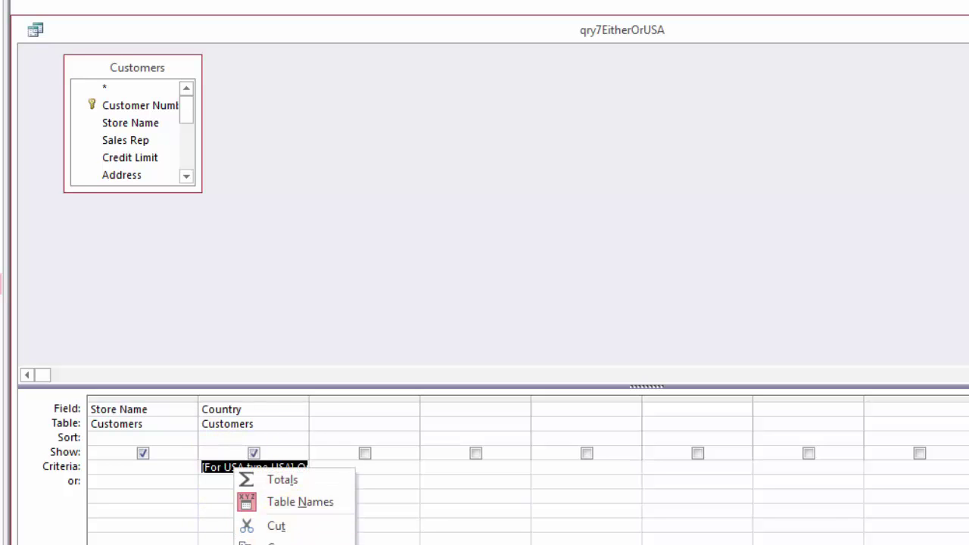
{"action": "key", "text": "shift+F2"}
{"action": "left_click_drag", "start_coordinate": [291, 74], "coordinate": [471, 74]}
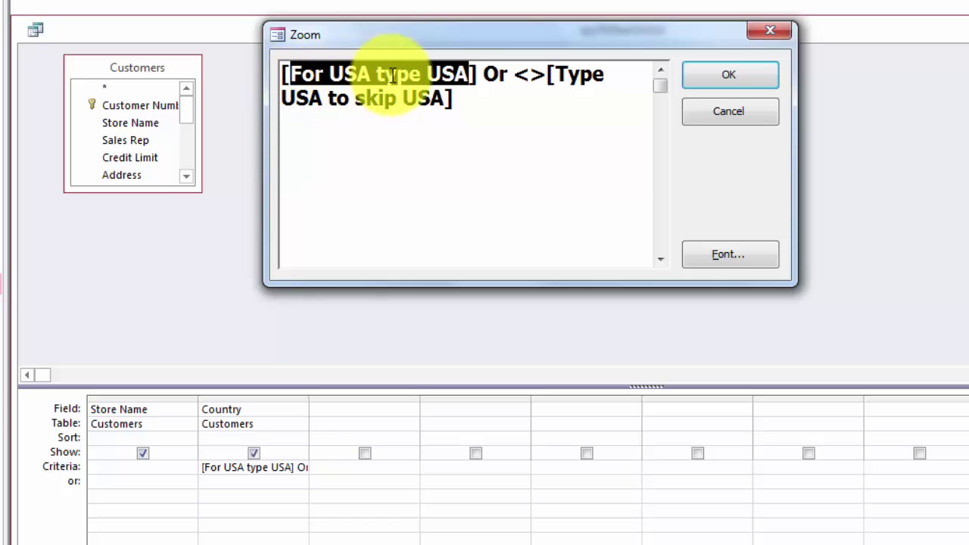
{"action": "left_click", "coordinate": [496, 78]}
{"action": "double_click", "coordinate": [496, 76]}
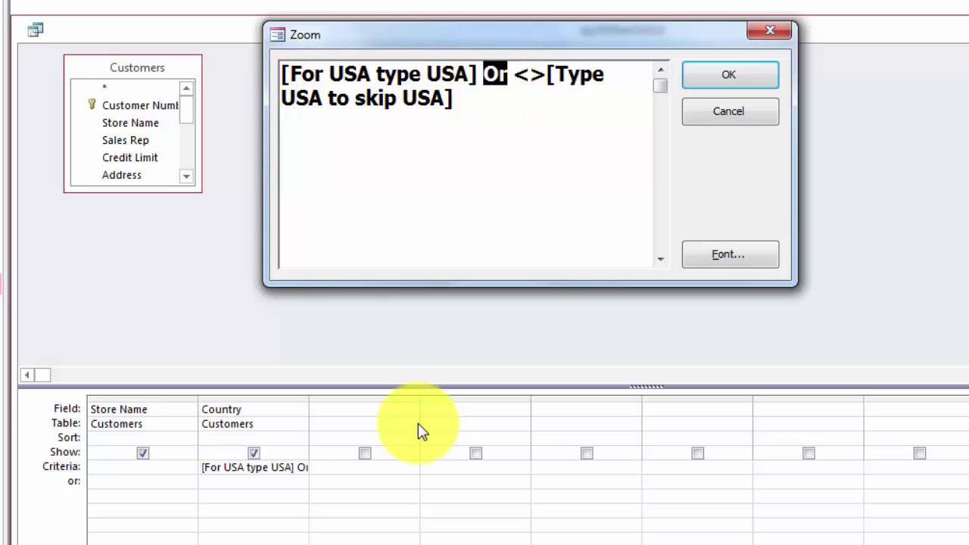
Replace the <> operator in the Country criterion so it reads [For USA type USA] Or not [Type USA to skip USA].
{"action": "left_click", "coordinate": [546, 76]}
{"action": "left_click_drag", "start_coordinate": [546, 76], "coordinate": [519, 76]}
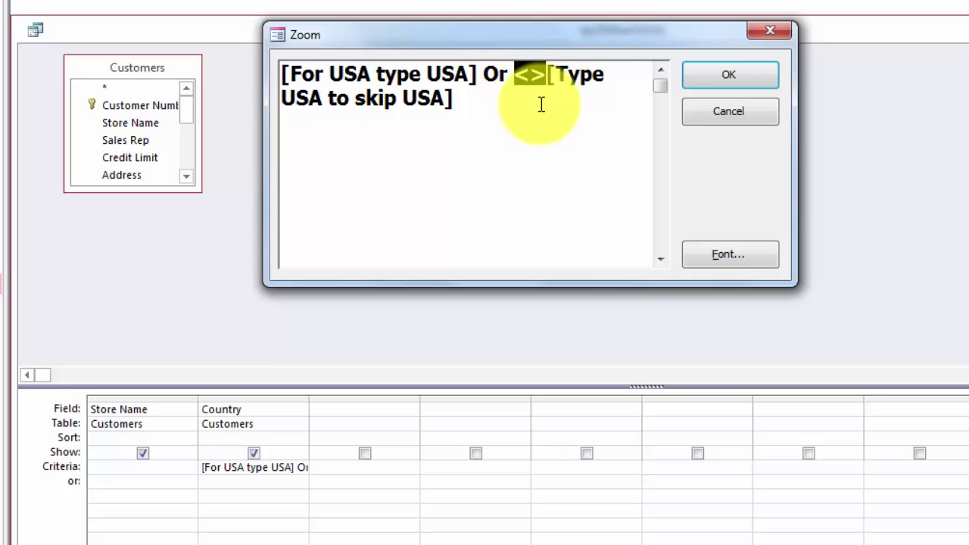
{"action": "type", "text": "not"}
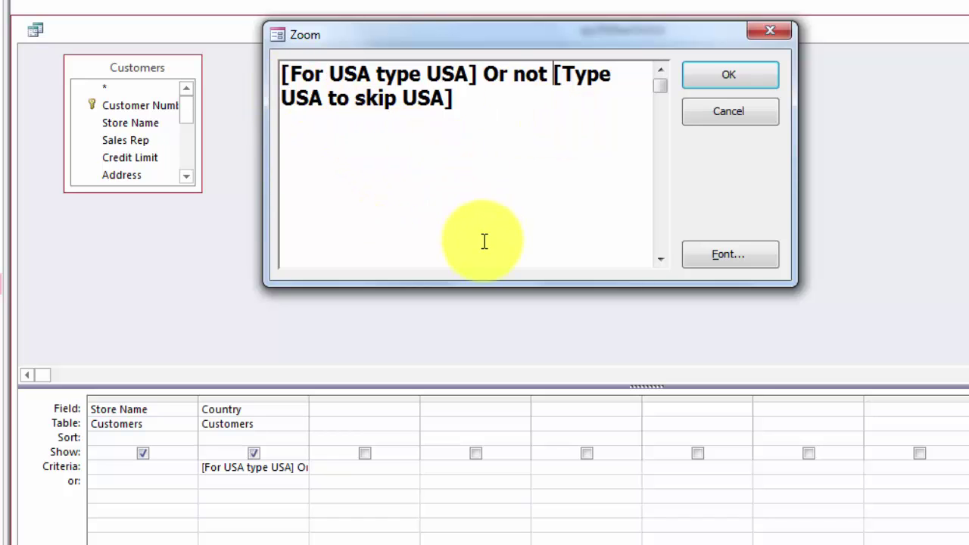
{"action": "double_click", "coordinate": [495, 74]}
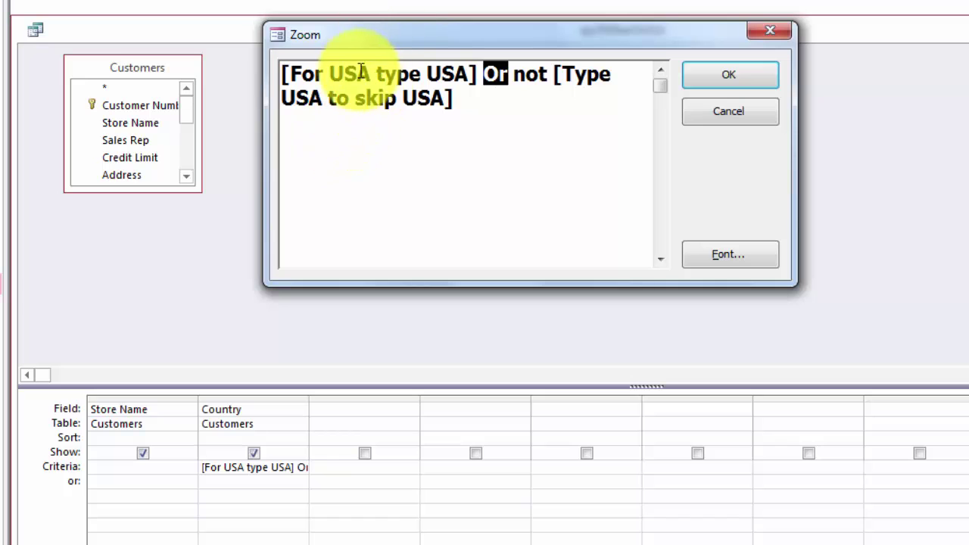
{"action": "double_click", "coordinate": [393, 73]}
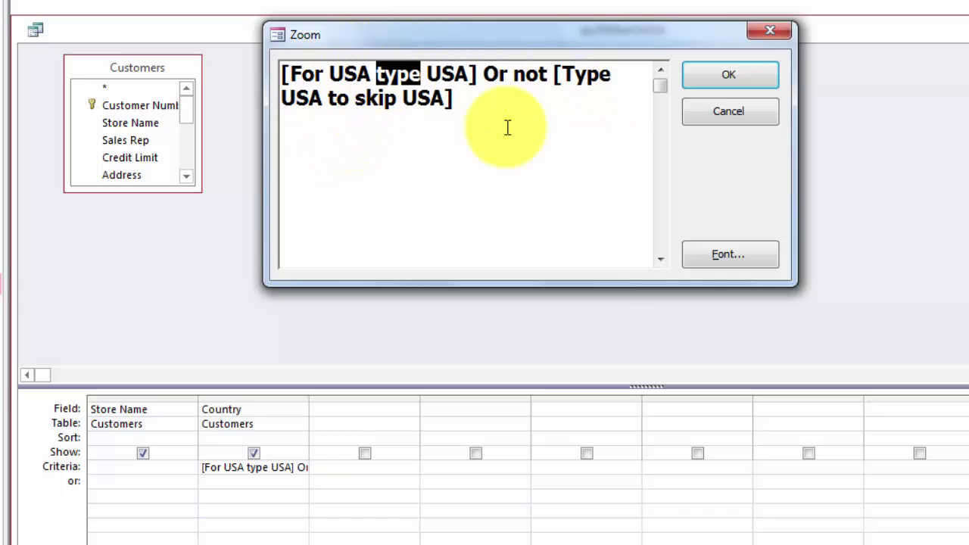
{"action": "double_click", "coordinate": [375, 97]}
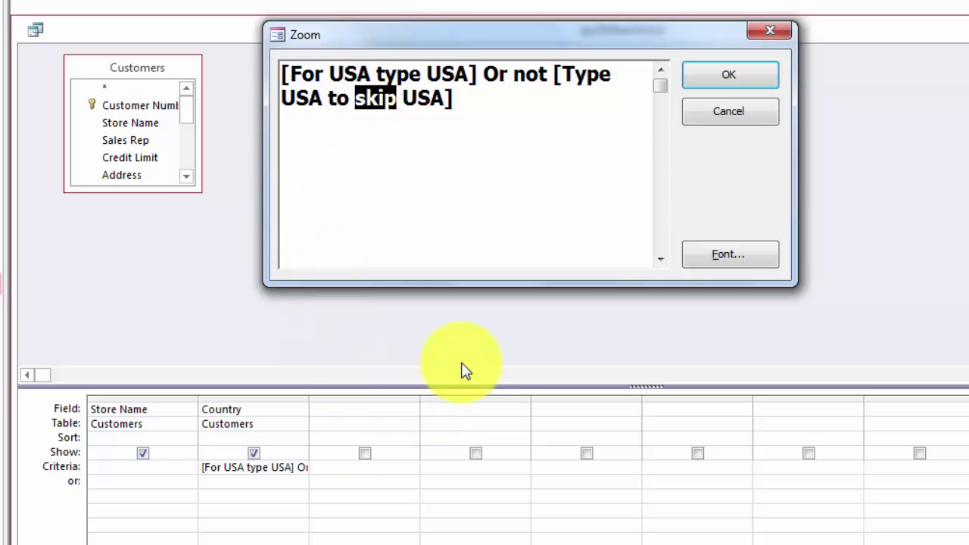
{"action": "left_click", "coordinate": [736, 76]}
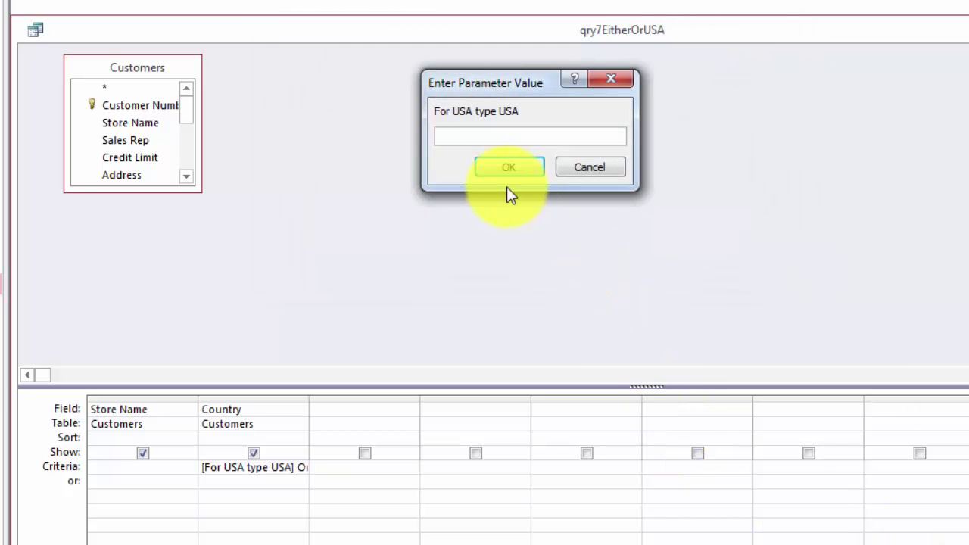
Run the edited qry7EitherOrUSA with usa for the first parameter and the skip parameter blank.
{"action": "type", "text": "usa"}
{"action": "key", "text": "Return"}
{"action": "key", "text": "Return"}
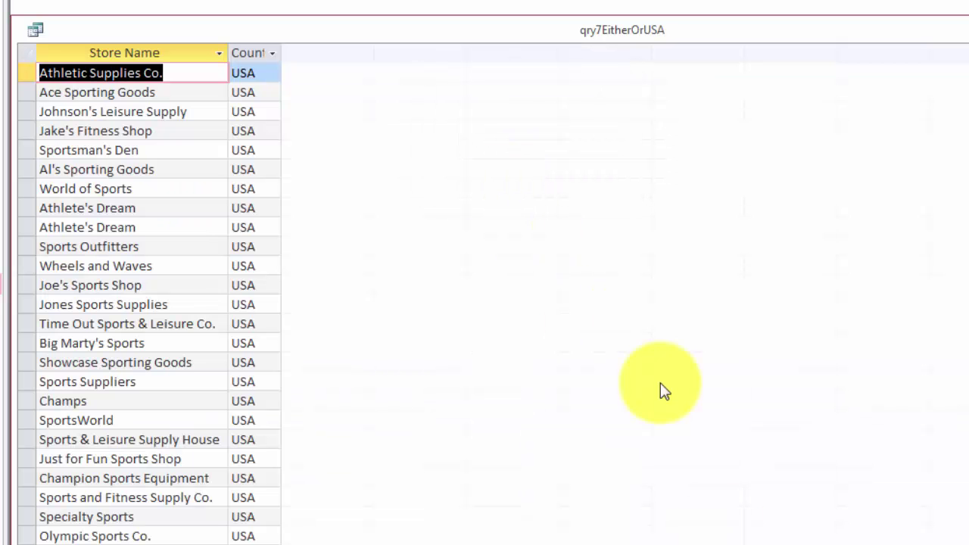